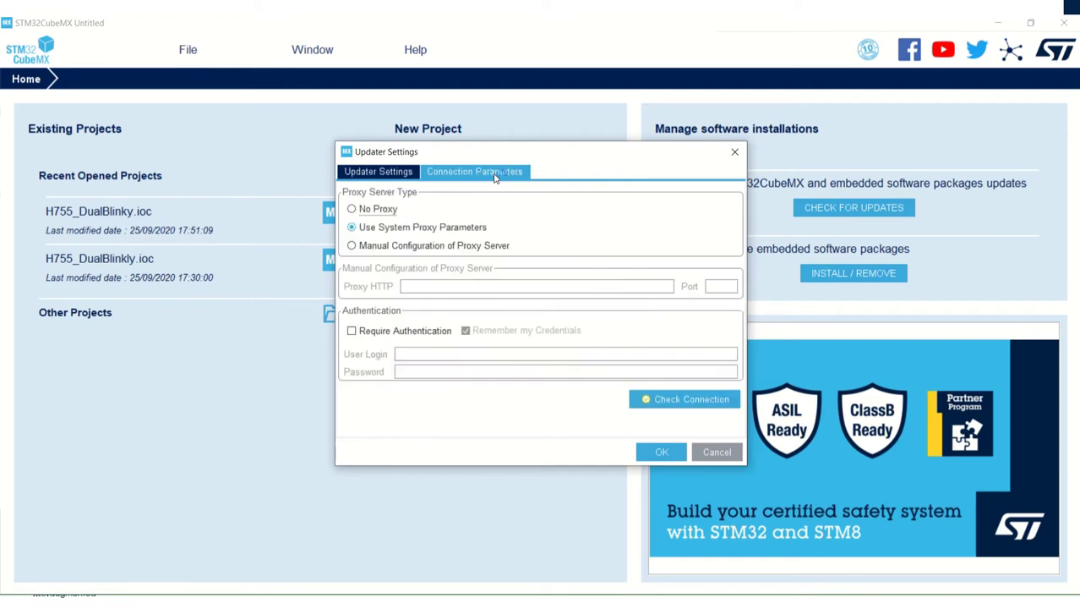
Check the updater's connection using the system proxy parameters and accept the updater settings.
click(670, 401)
click(664, 453)
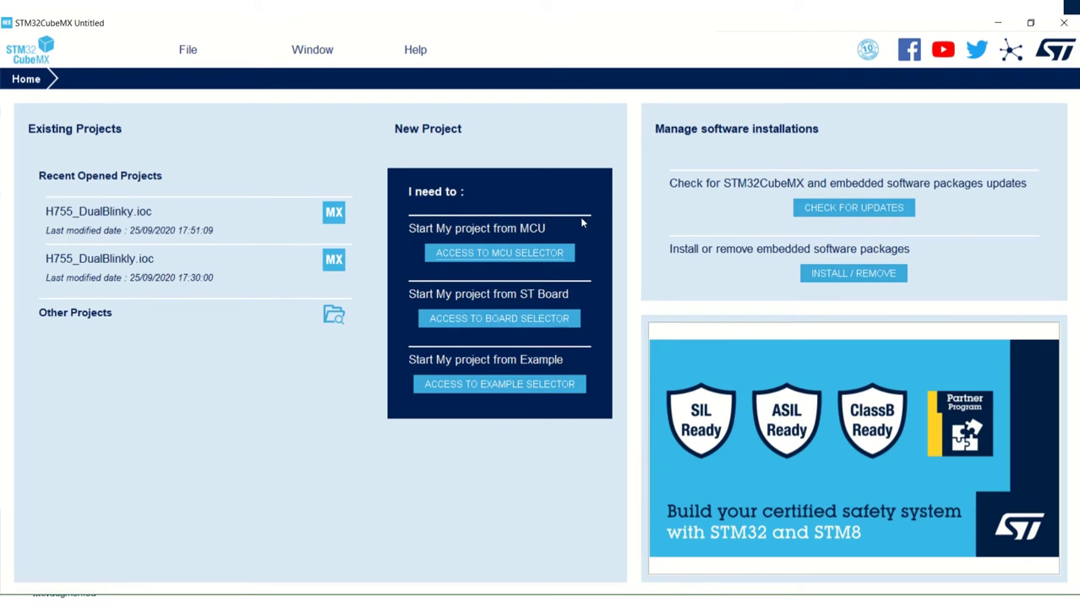
Start a new project from an MCU and filter the parts to the STM32H7 series and the STM32H745/755 line.
click(484, 257)
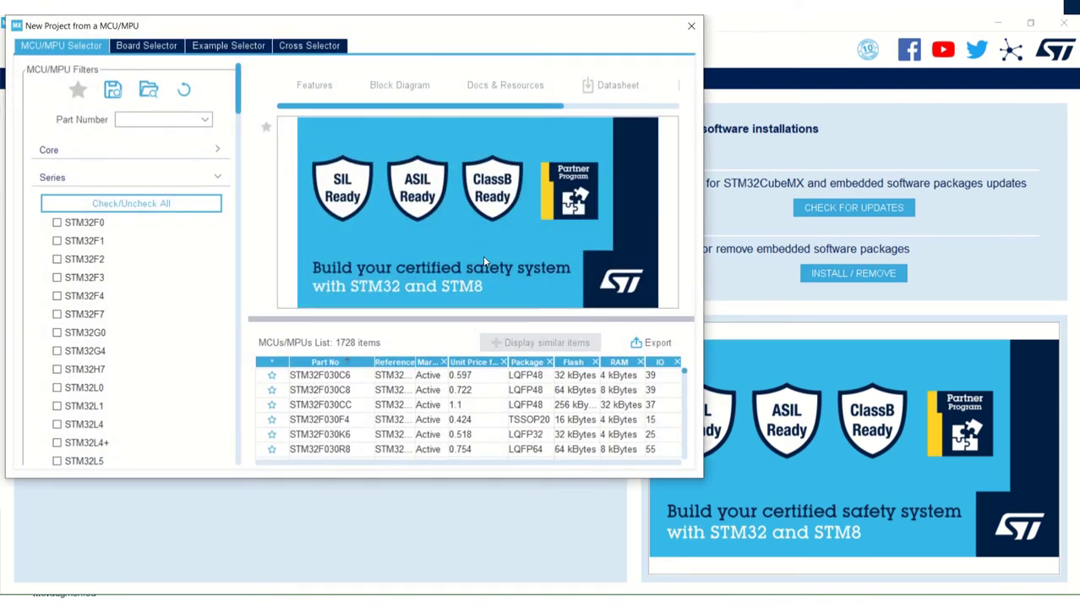
scroll(108, 296, down, 1)
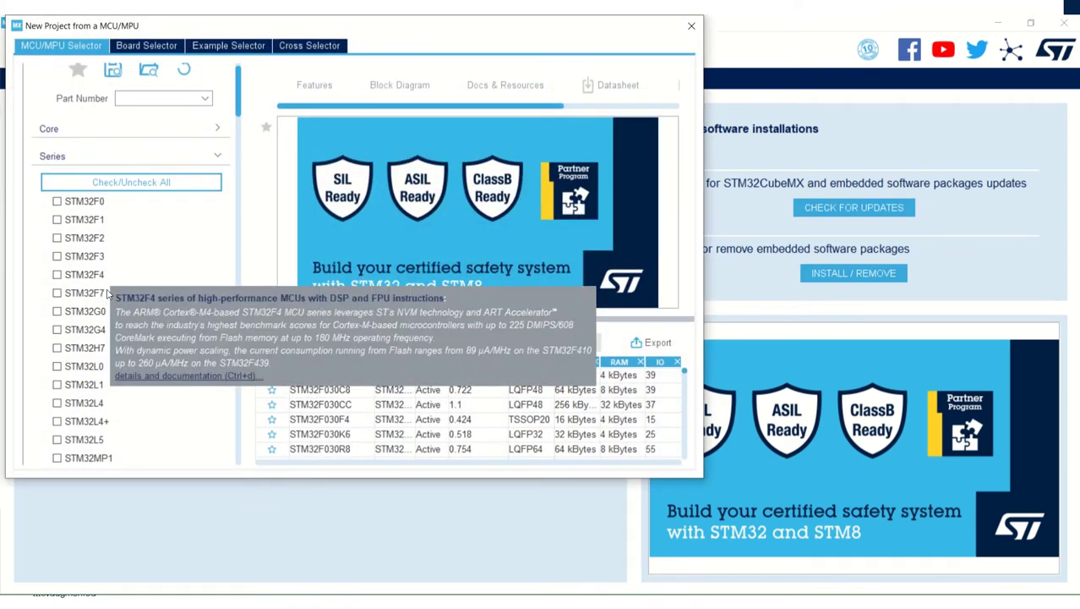
click(56, 348)
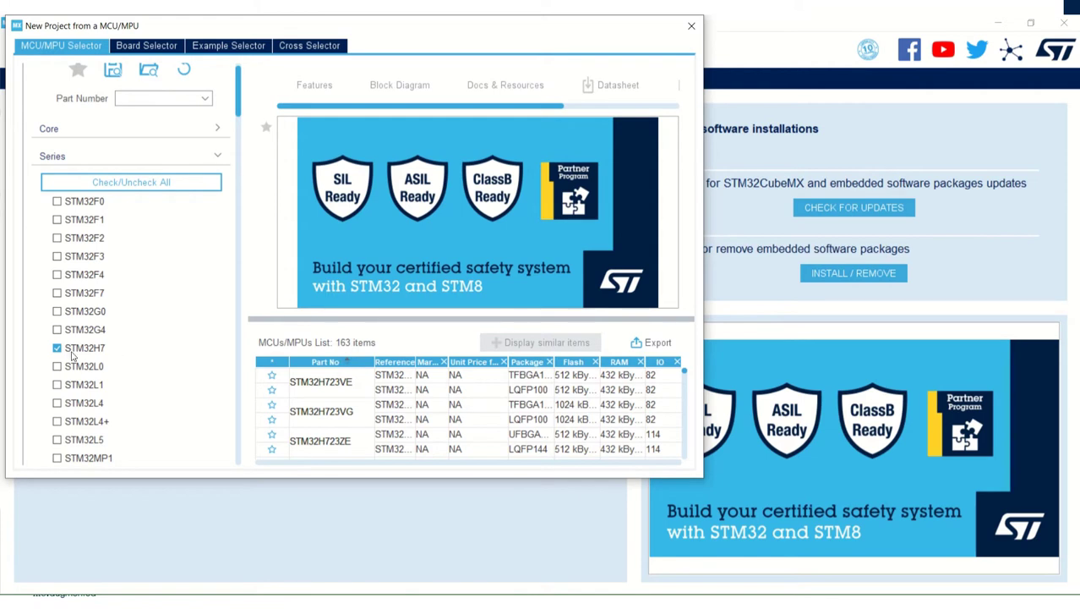
scroll(66, 360, down, 7)
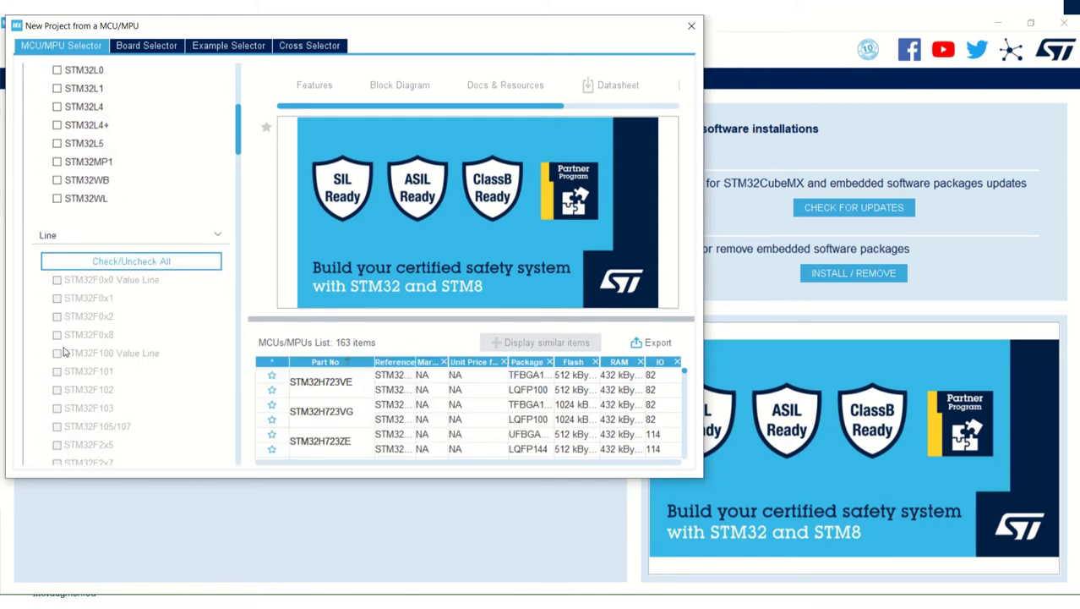
scroll(59, 251, down, 4)
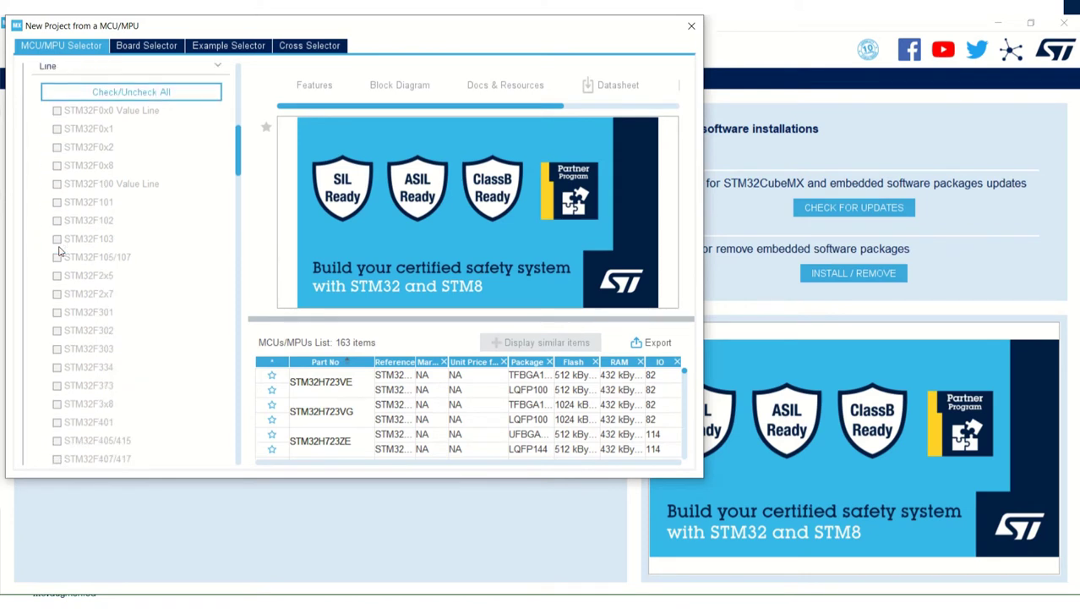
scroll(59, 251, down, 10)
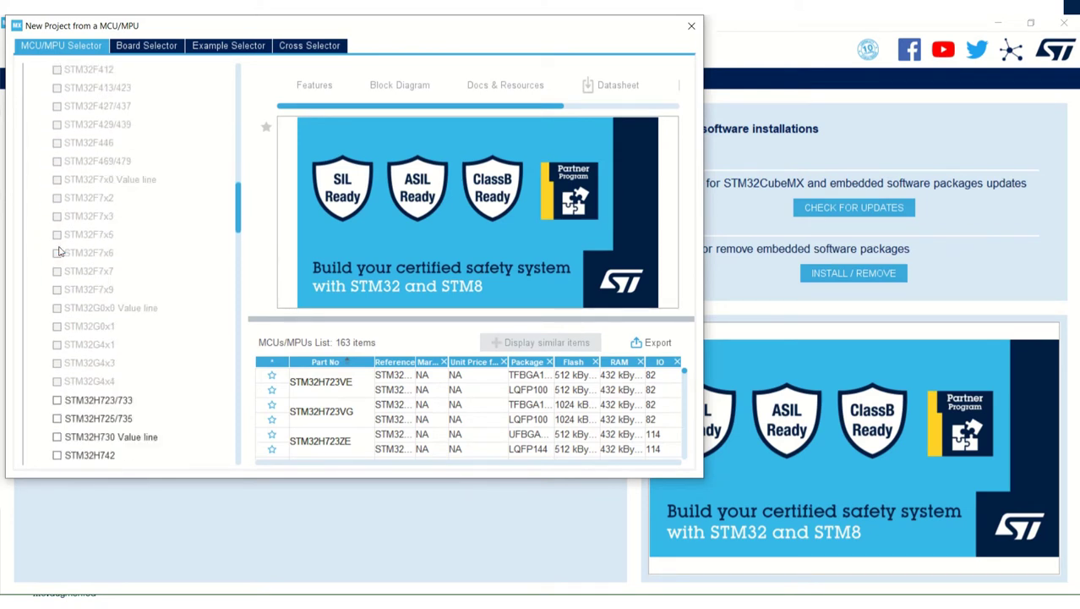
scroll(59, 251, down, 2)
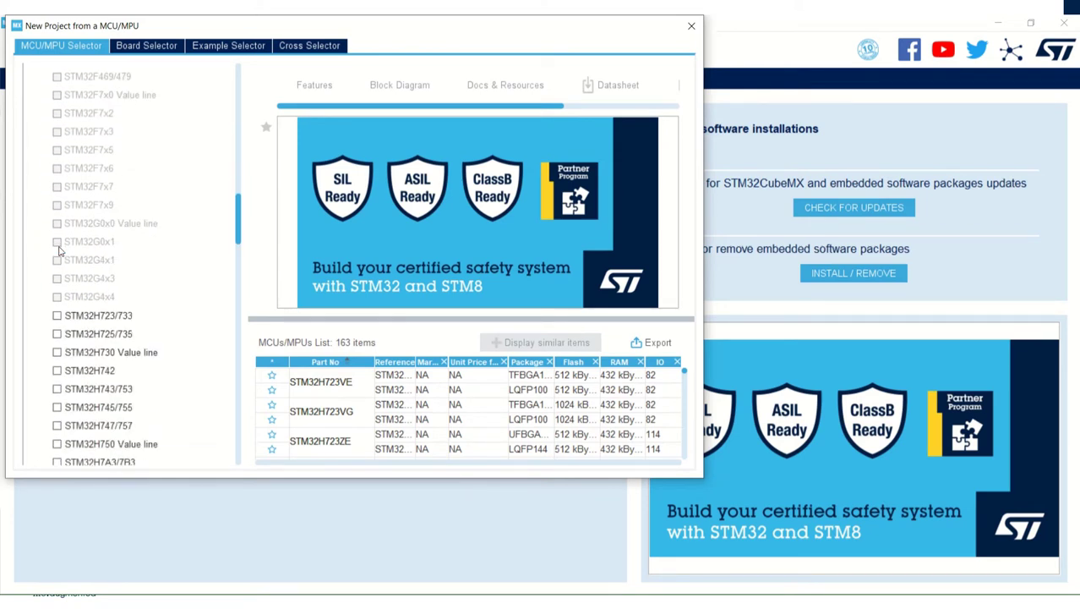
click(58, 408)
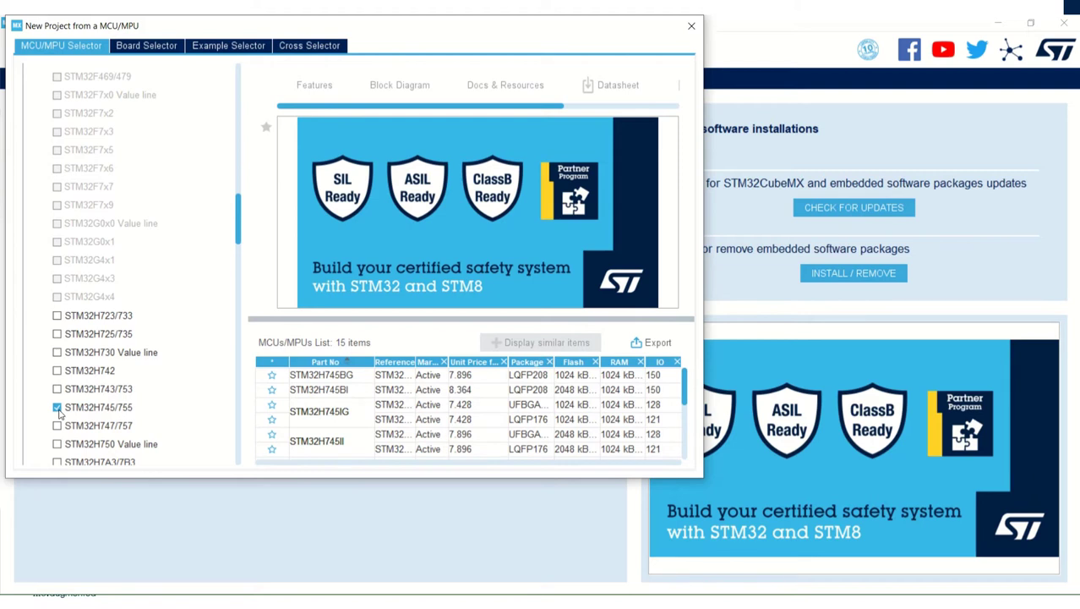
Filter the parts by the LQFP144 package and create the project with the STM32H755ZI.
scroll(59, 413, down, 15)
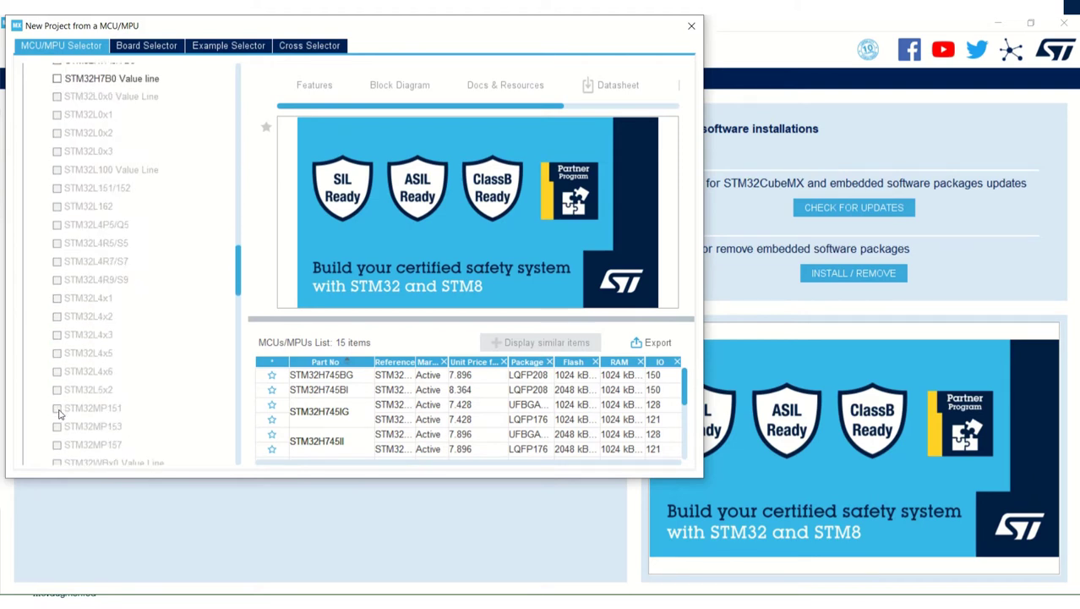
scroll(59, 412, down, 10)
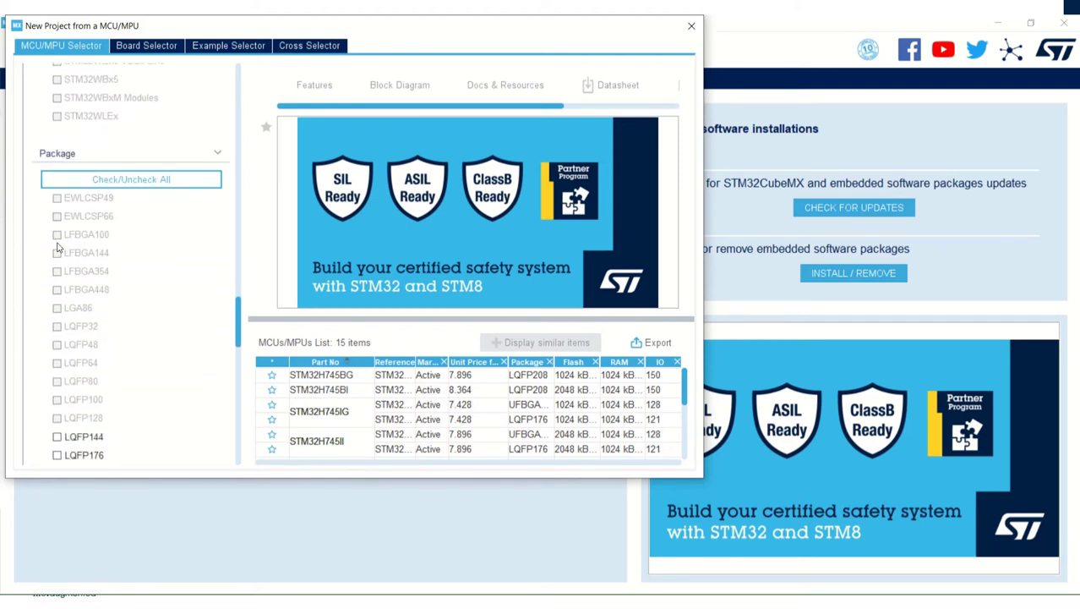
click(51, 179)
scroll(66, 288, down, 3)
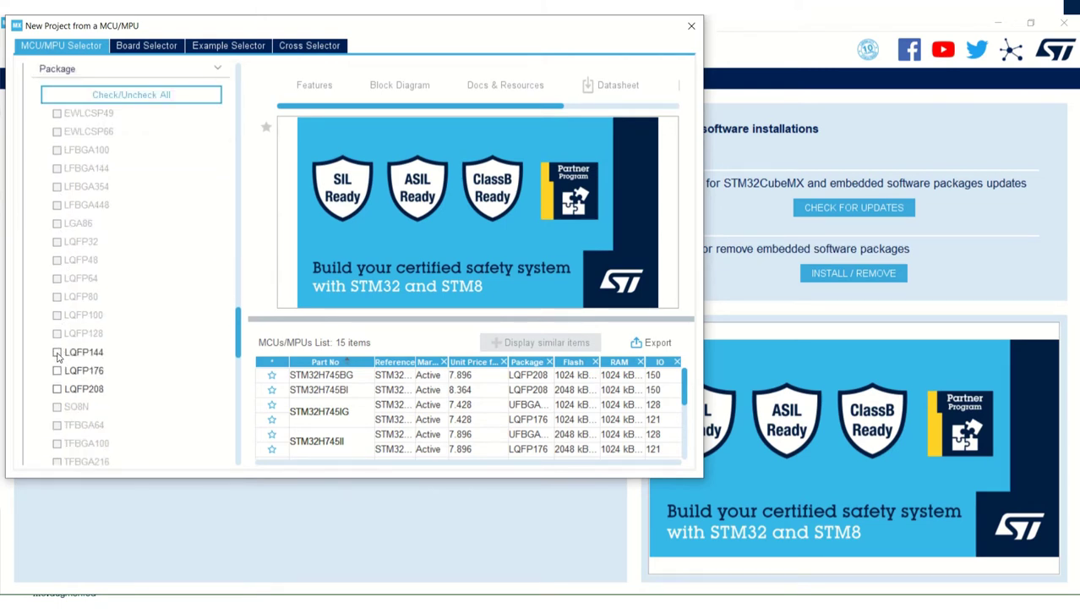
click(57, 353)
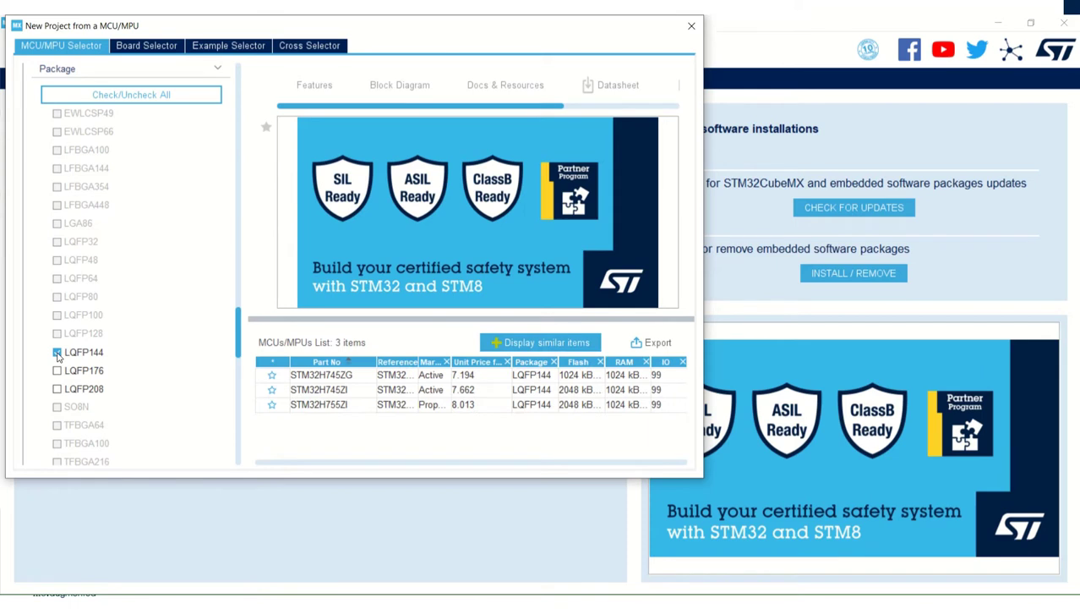
double_click(338, 406)
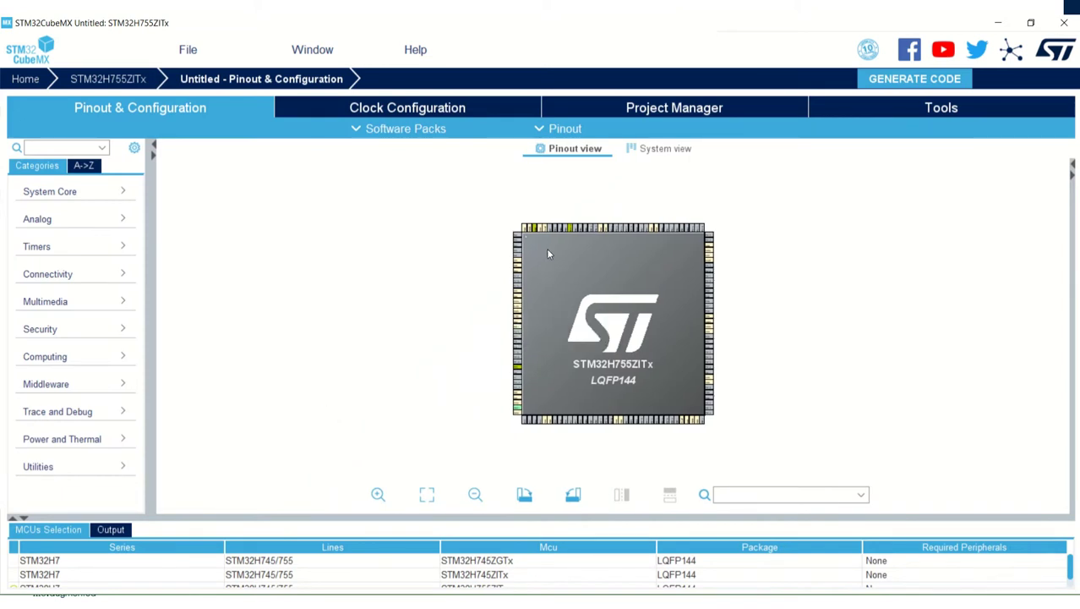
Configure pin PE1 on the chip as GPIO_Output.
scroll(548, 245, up, 2)
scroll(547, 244, up, 3)
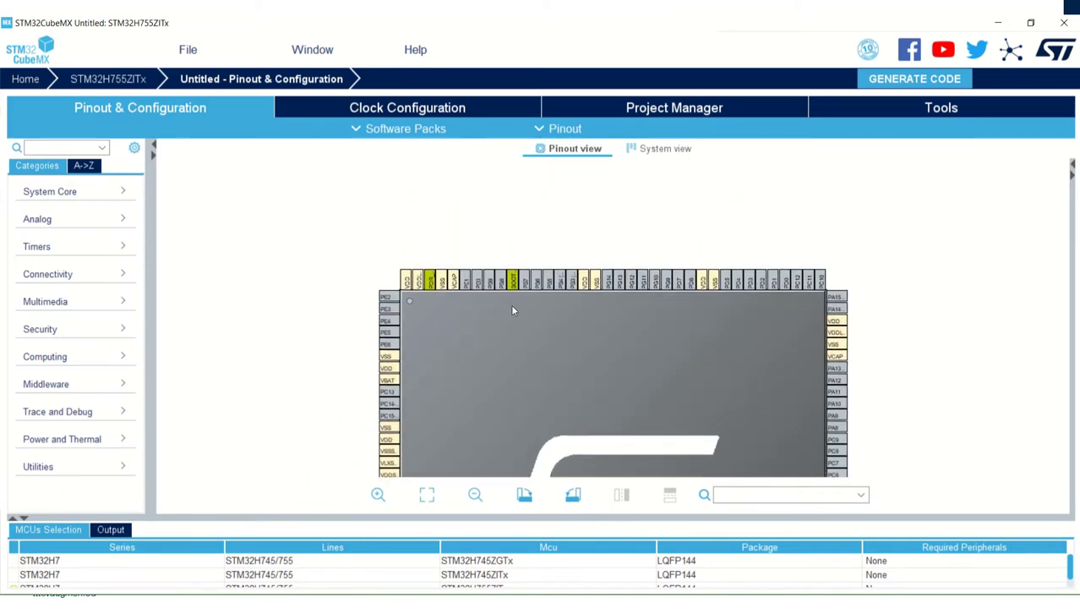
scroll(451, 338, up, 2)
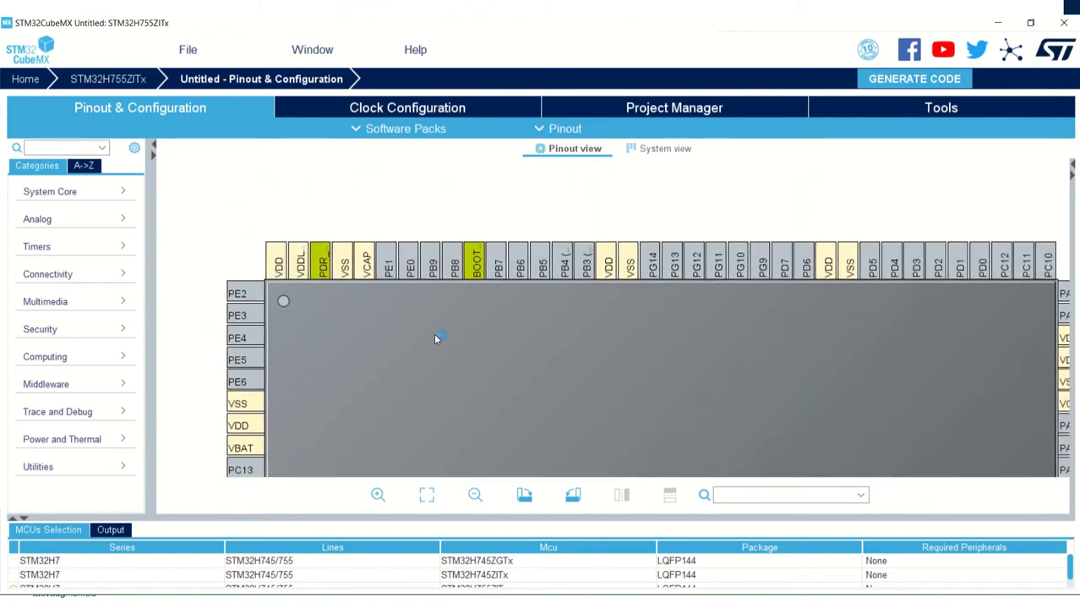
scroll(392, 302, up, 2)
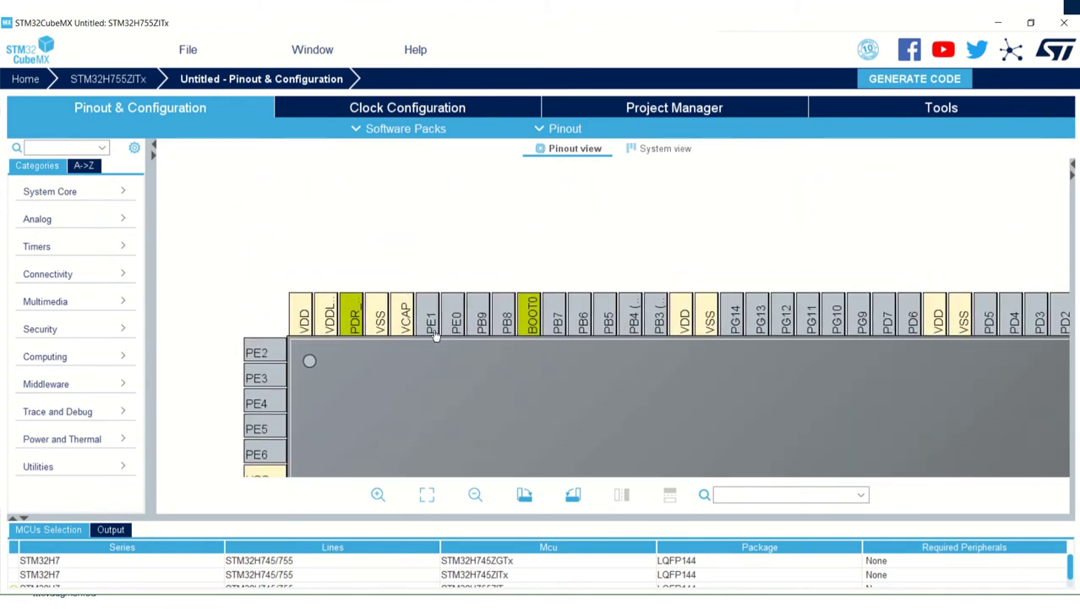
click(430, 326)
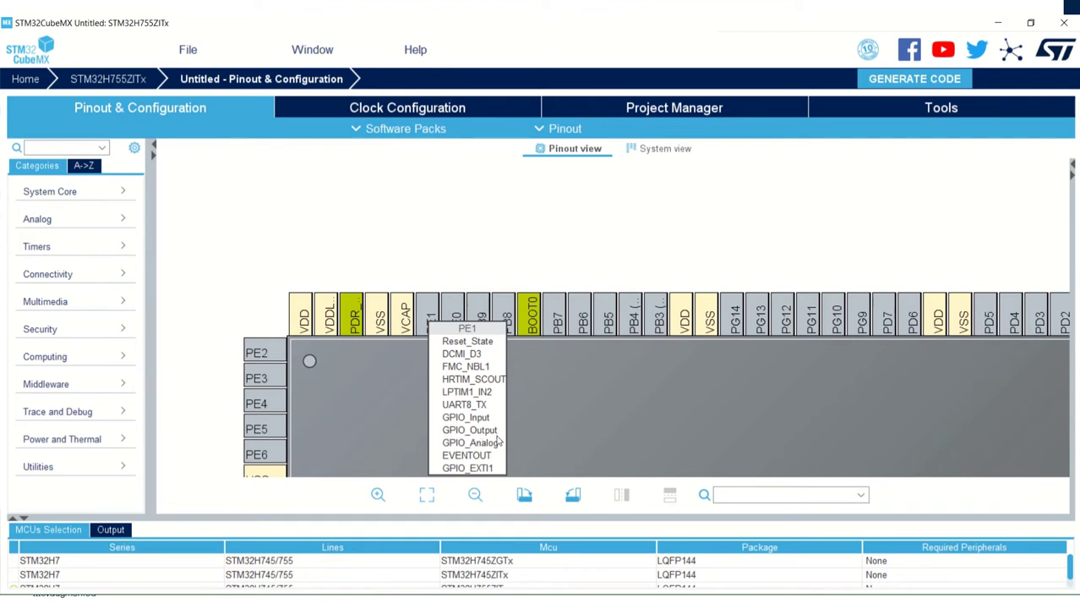
click(464, 433)
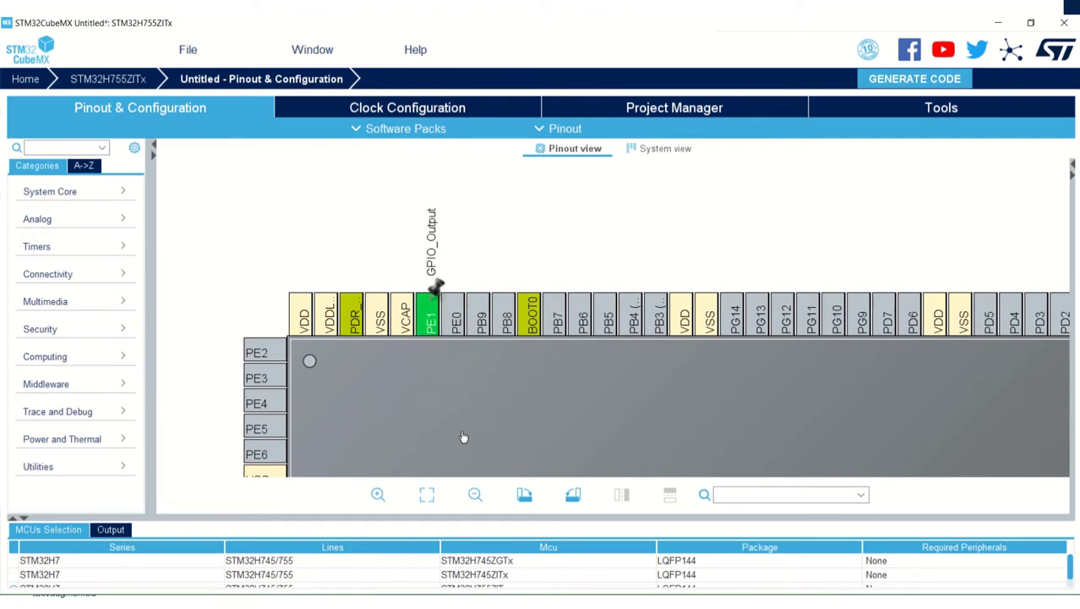
Reserve pin PE1 for the Cortex-M7 core.
right_click(431, 318)
mouse_move(463, 370)
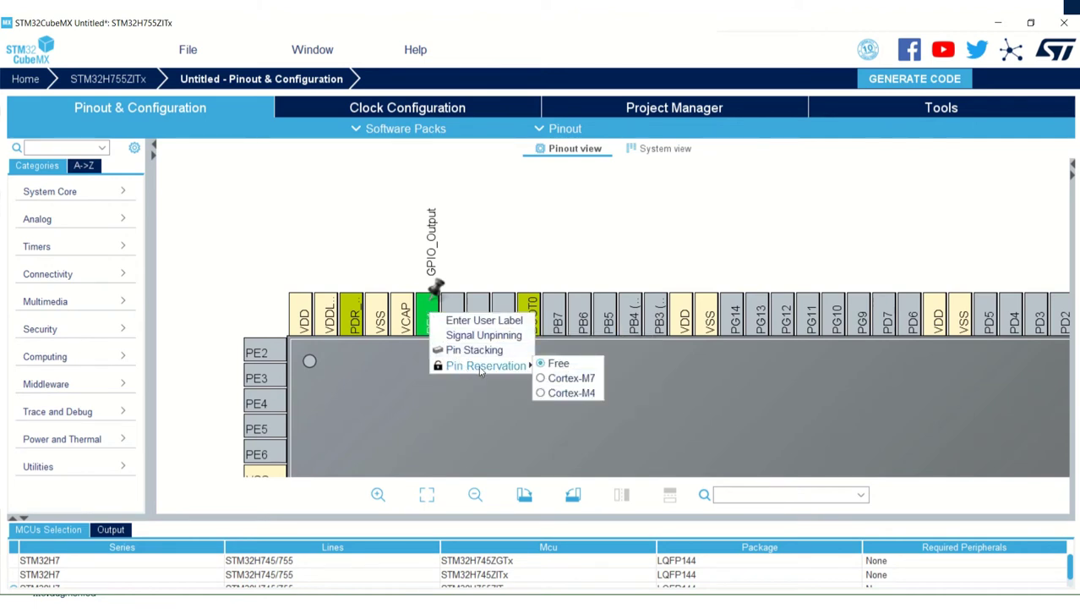
click(563, 380)
Configure pin PB14 on the chip as GPIO_Output.
scroll(563, 385, down, 2)
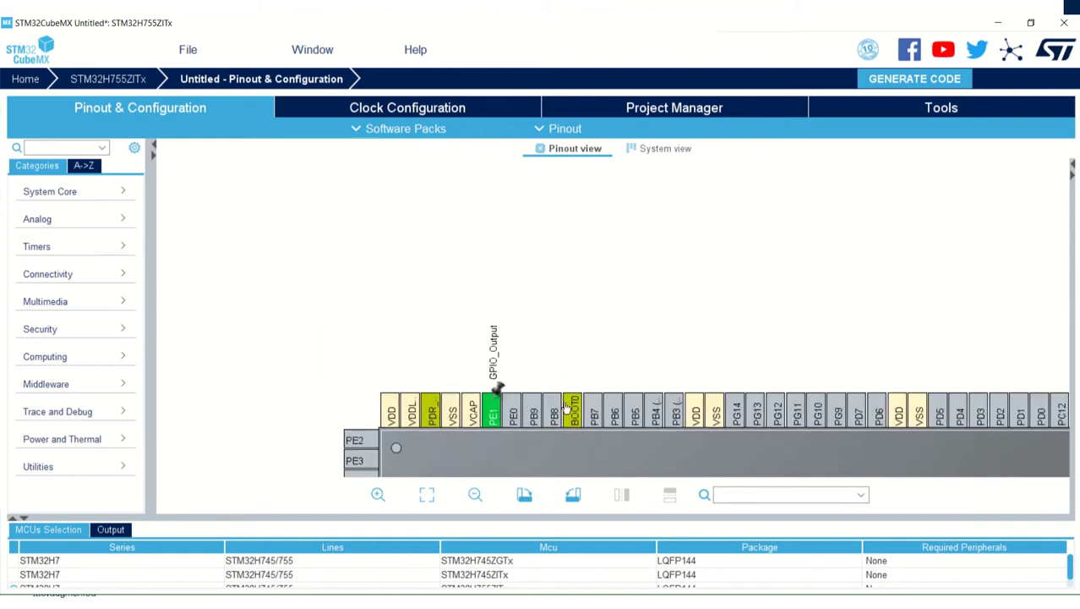
scroll(572, 444, down, 10)
scroll(571, 444, right, 9)
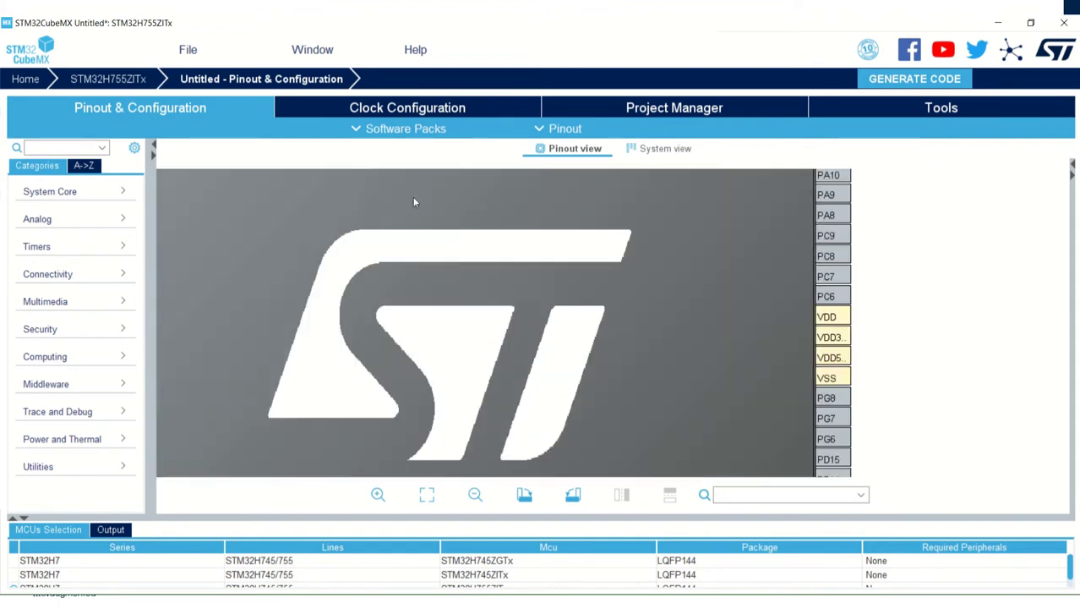
scroll(498, 298, down, 5)
scroll(499, 298, right, 3)
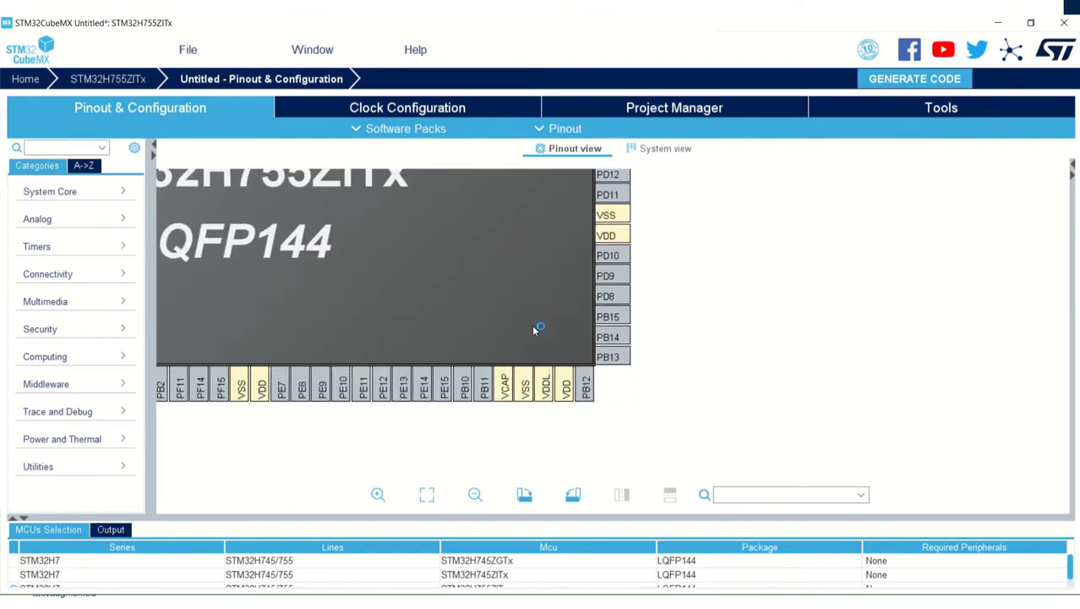
scroll(534, 331, up, 1)
scroll(534, 332, down, 3)
scroll(473, 254, right, 5)
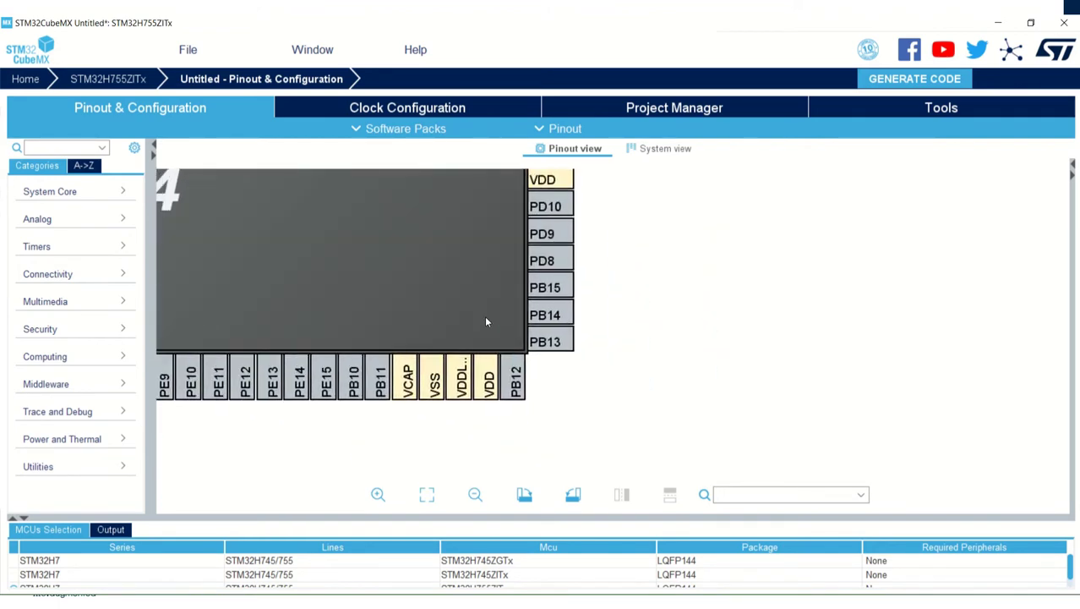
click(557, 324)
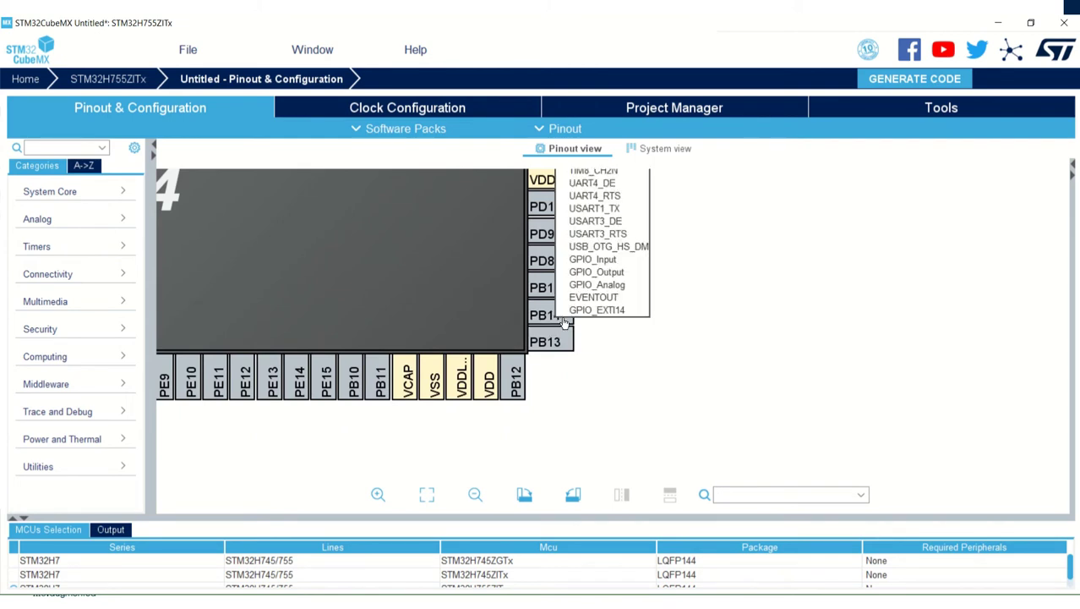
click(607, 273)
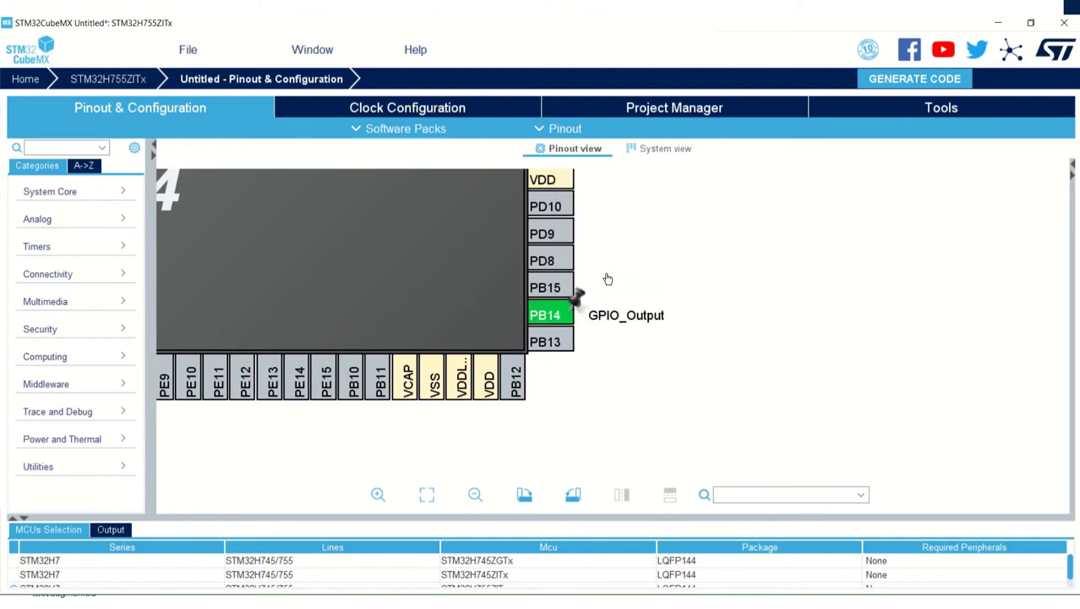
Reserve pin PB14 for the Cortex-M4 core.
right_click(566, 317)
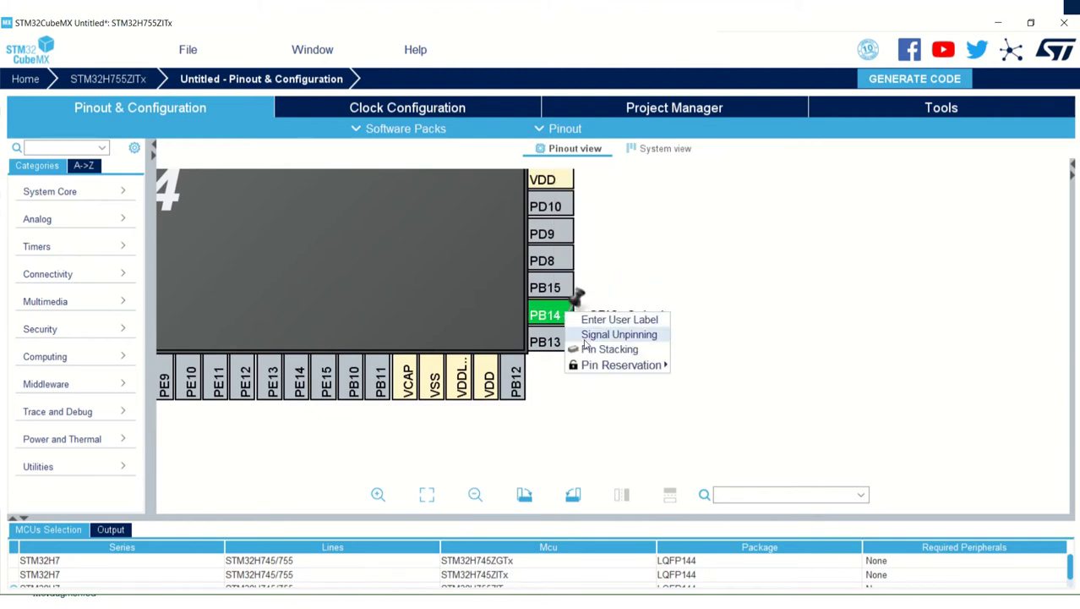
mouse_move(590, 364)
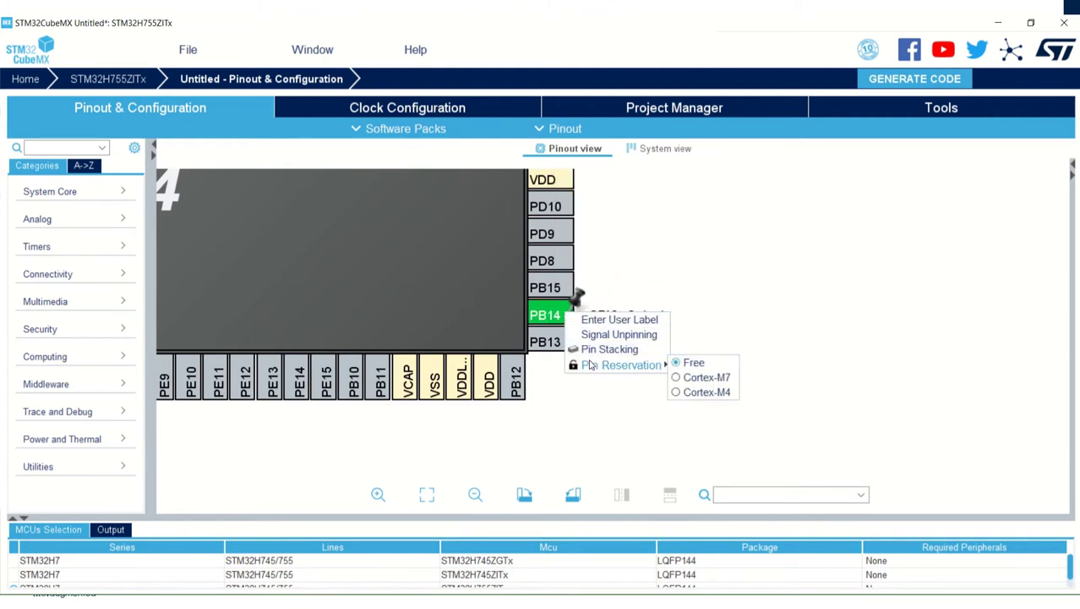
click(696, 398)
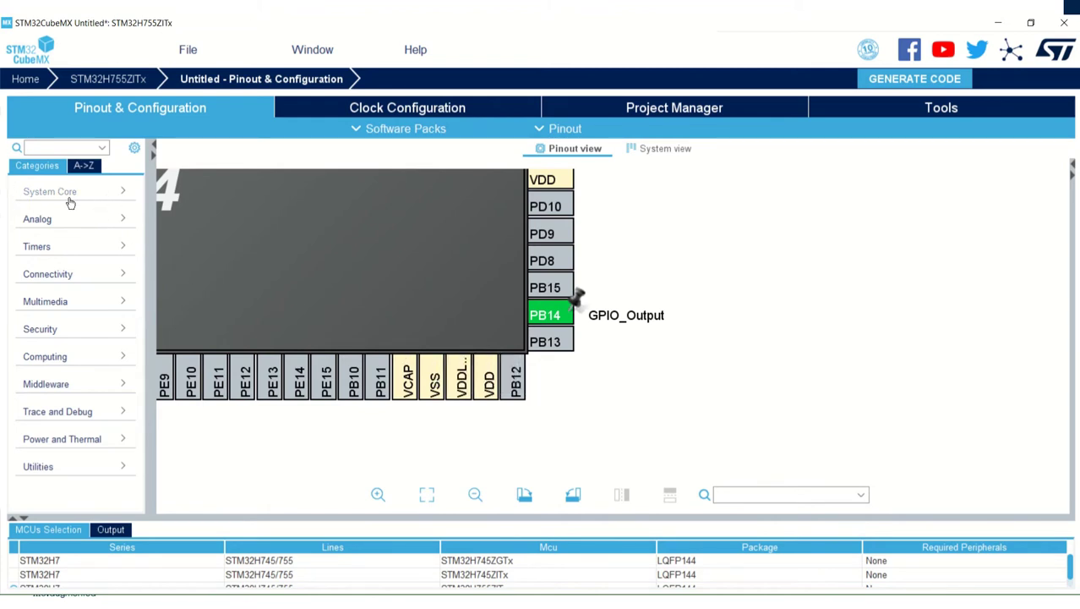
Set the SupplySource parameter of the RCC system core peripheral to PWR_DIRECT_SMPS_SUPPLY.
click(123, 196)
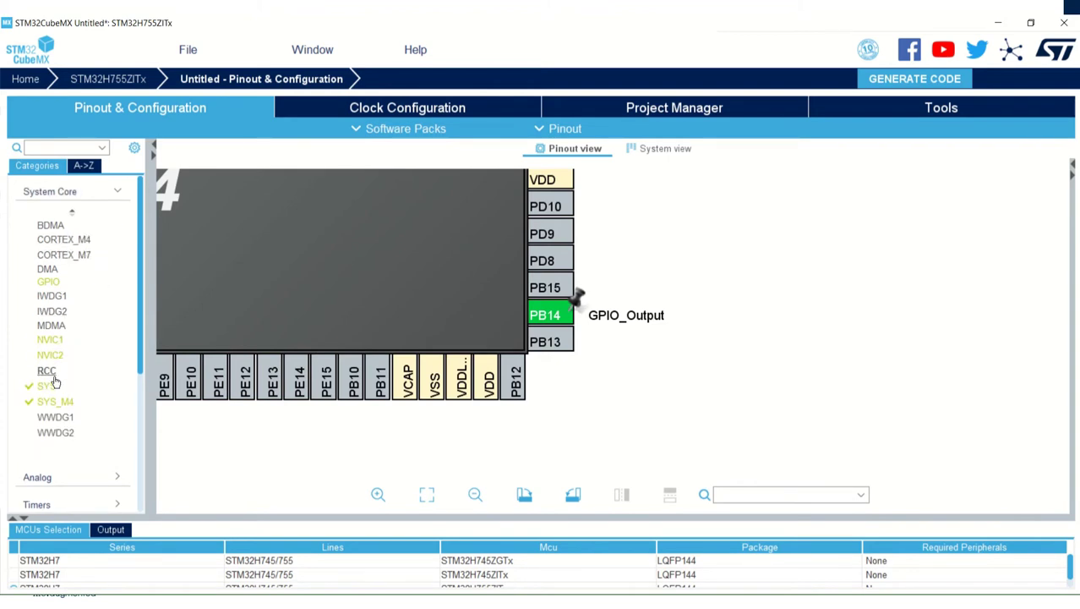
click(49, 371)
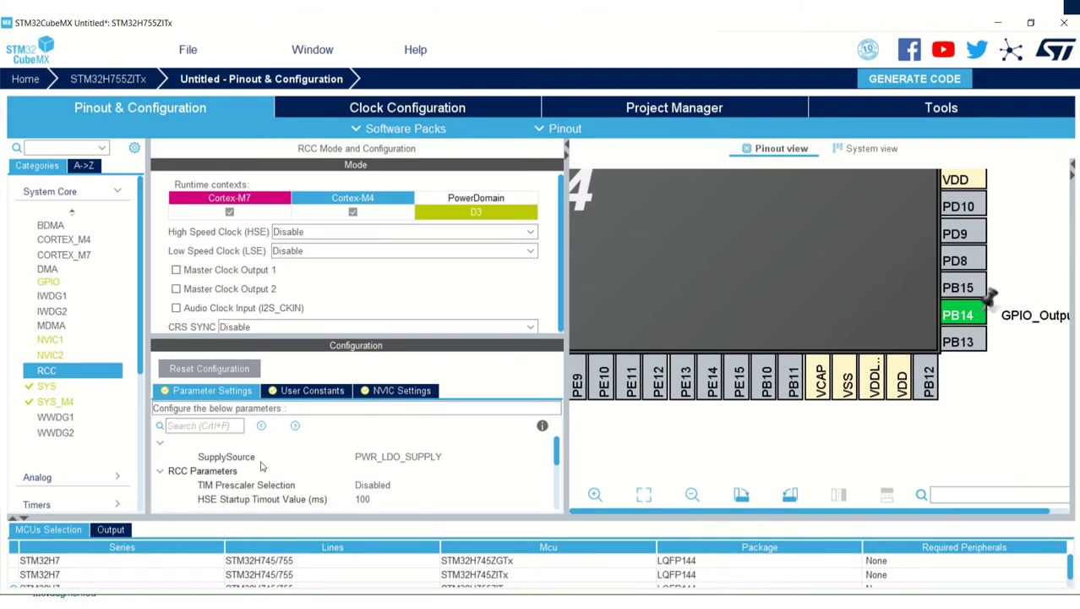
click(463, 460)
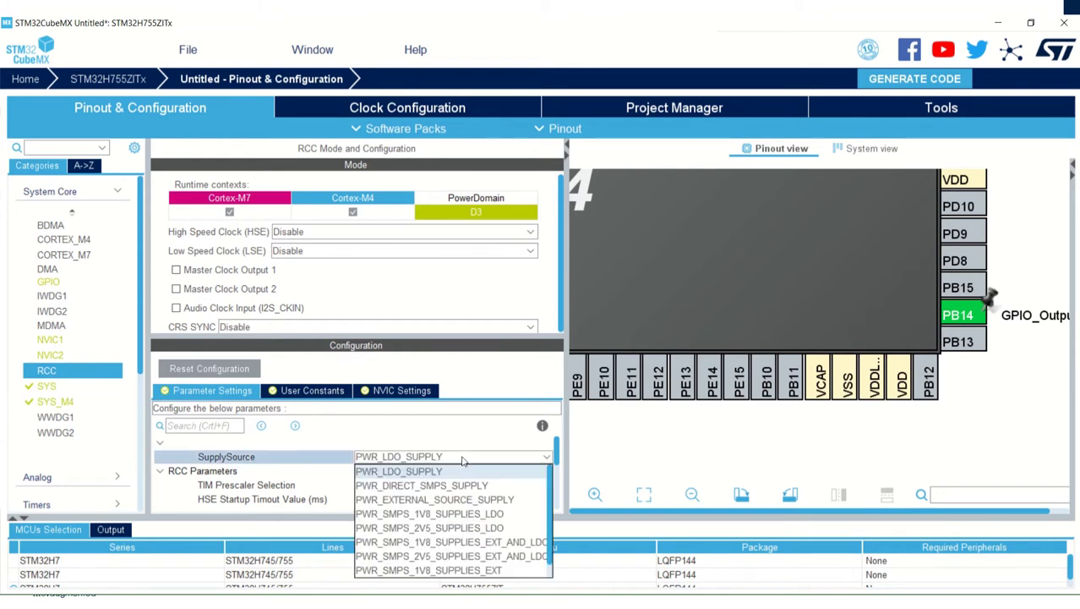
click(497, 489)
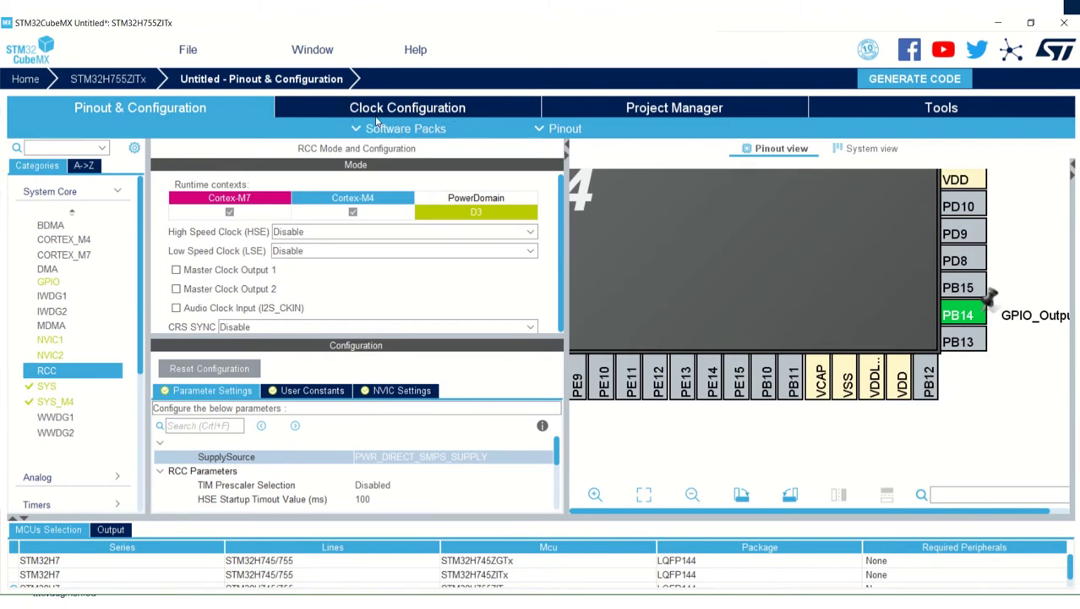
Set the D1CPRE clock output to 480 MHz in the clock configuration, letting the Clock Wizard use other clock sources.
click(412, 111)
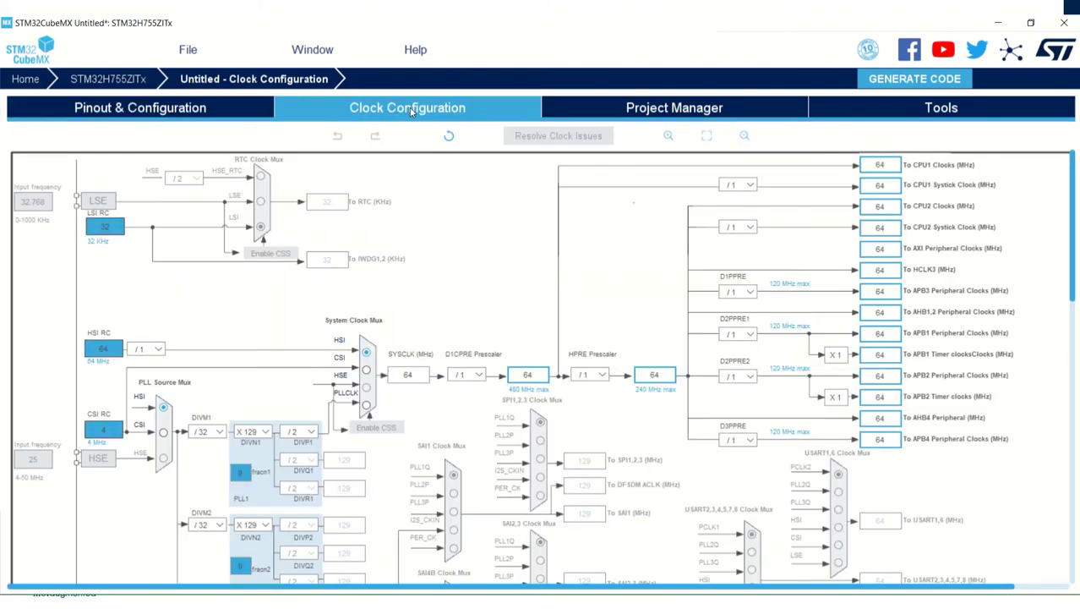
double_click(529, 373)
key(BackSpace)
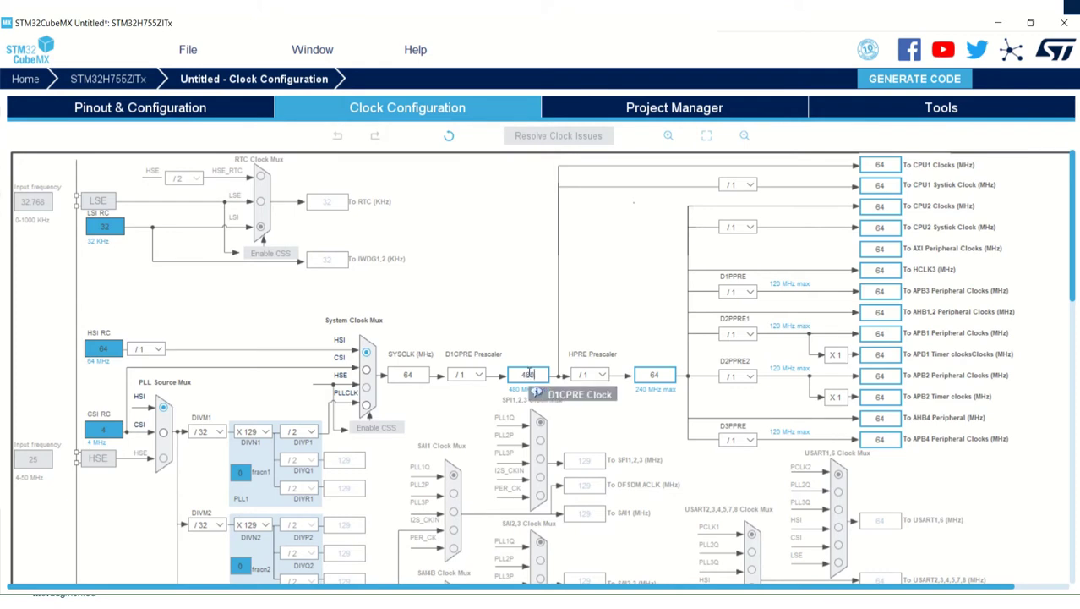
key(Return)
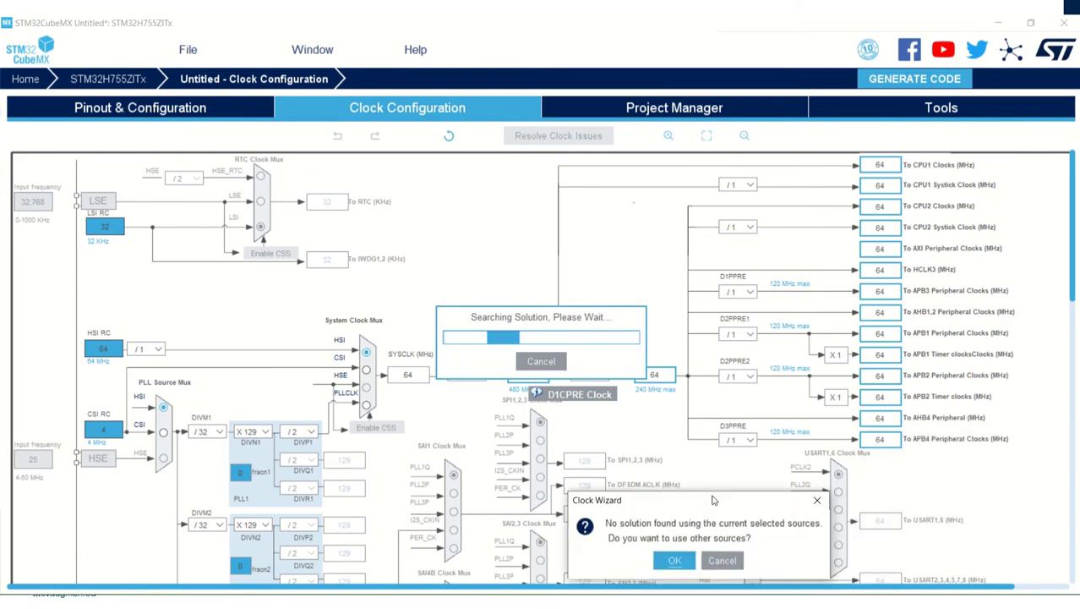
click(525, 489)
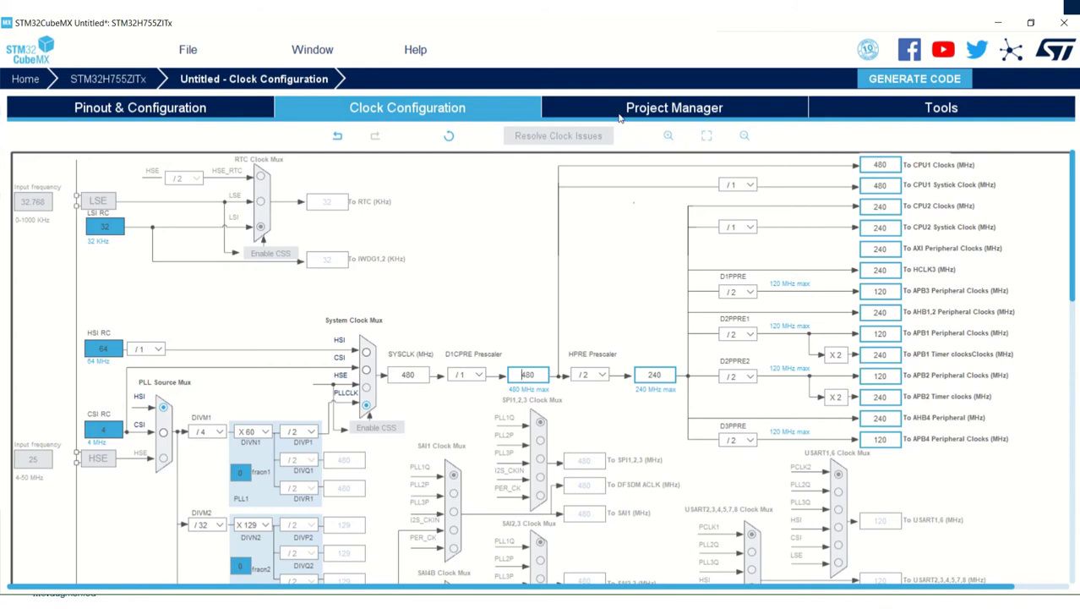
Name the project H755_DualBlinky and set the code generator to copy only the necessary library files.
click(691, 110)
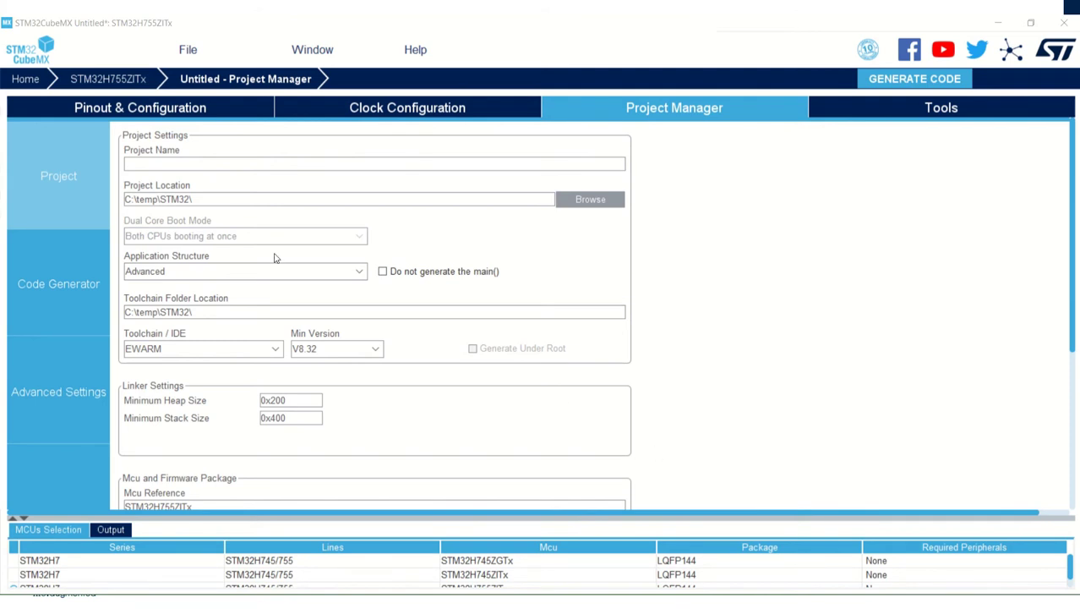
click(271, 163)
text(A)
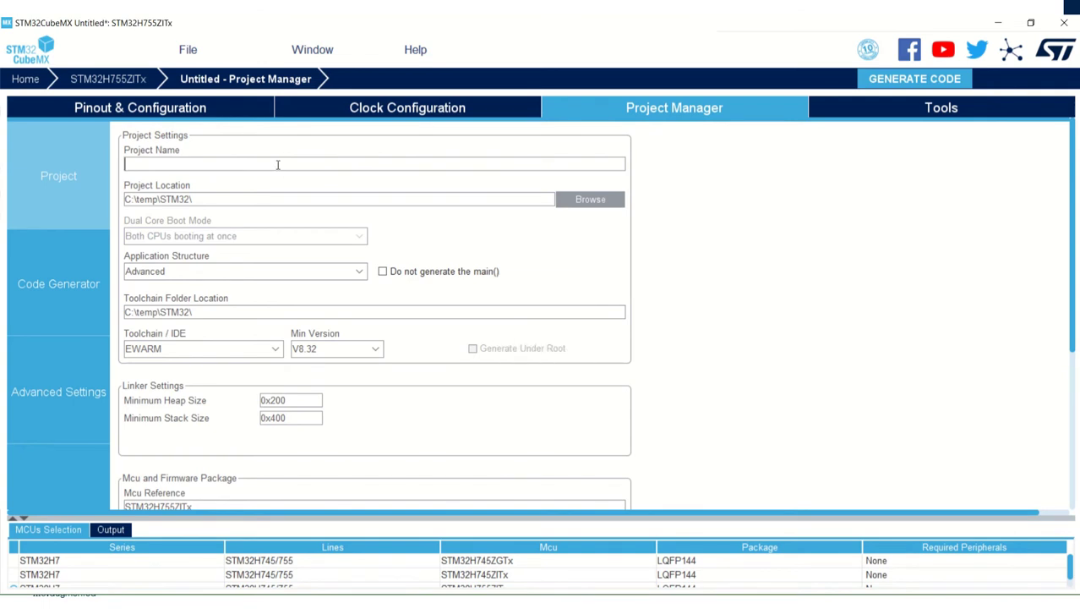
text(H755_Dual)
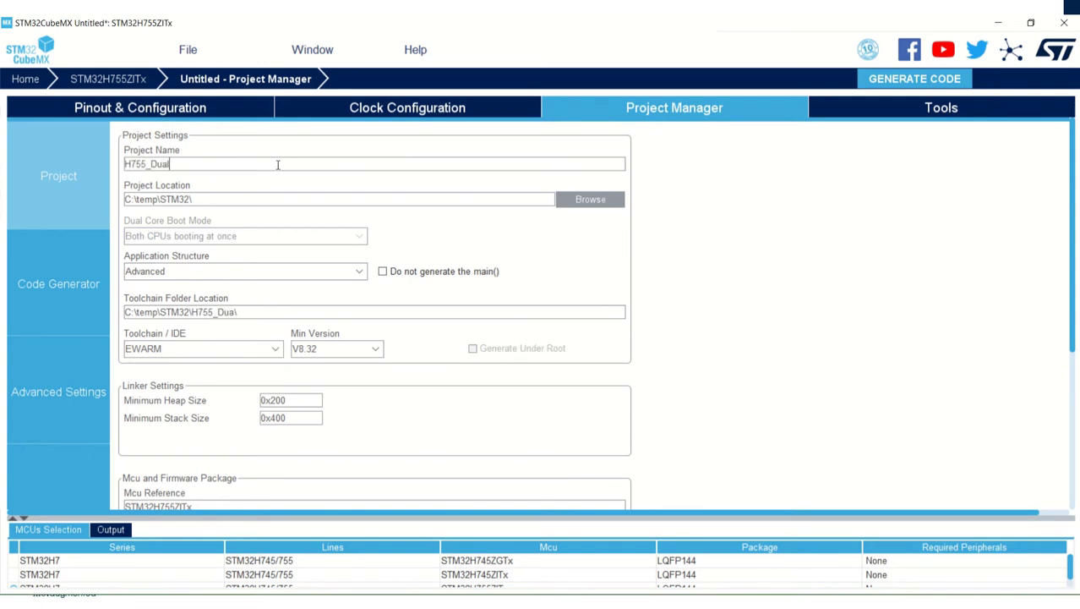
text(Blinky)
click(61, 287)
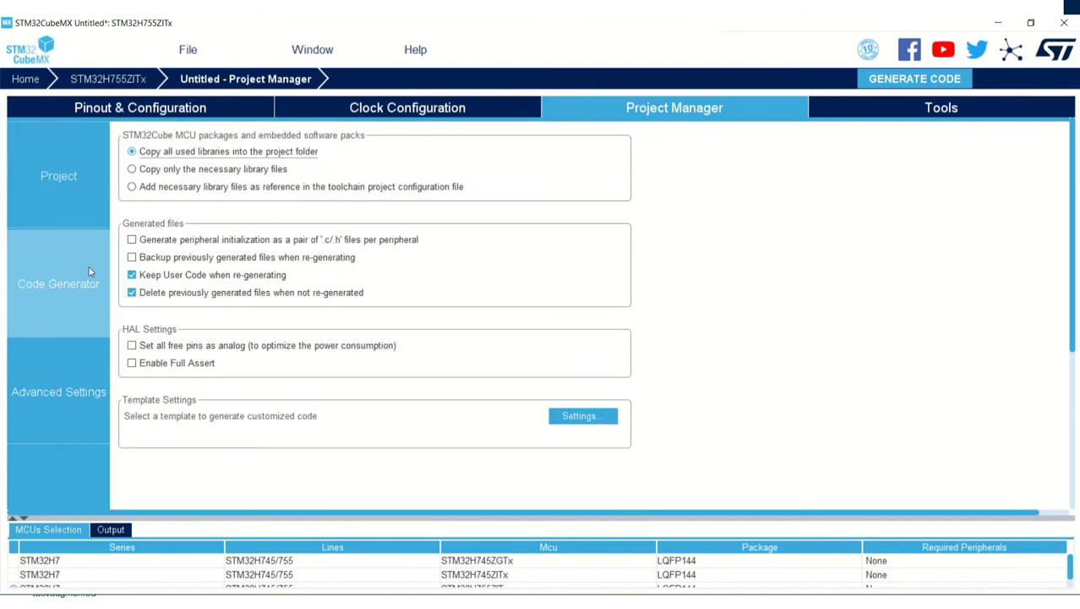
click(150, 172)
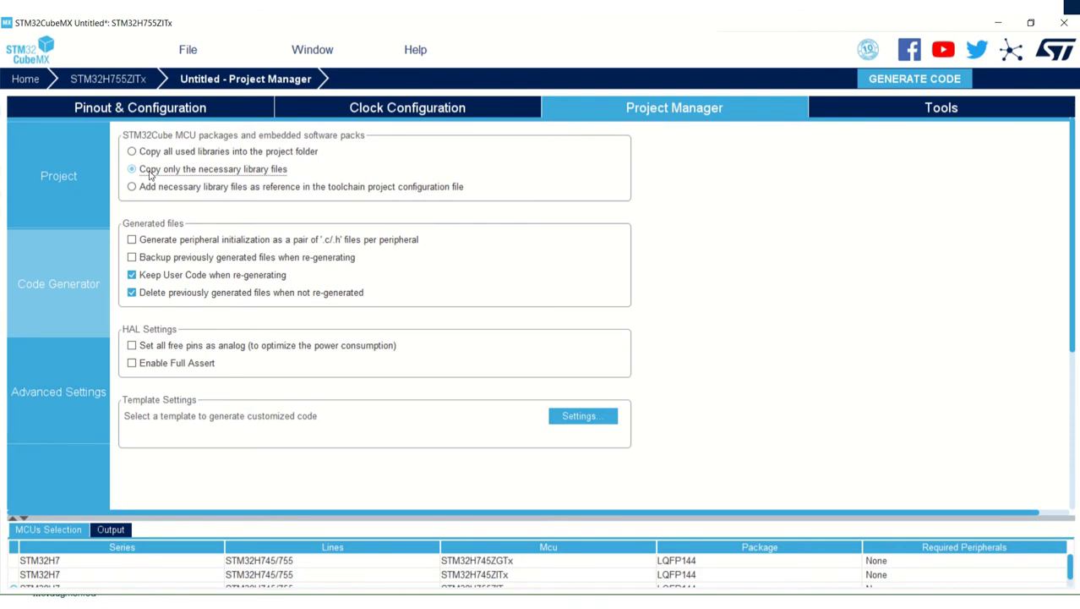
Generate the code, accepting the STM32Cube FW_H7 V1.8.0 download and the project overwrite, and open the project in IAR Embedded Workbench.
click(894, 84)
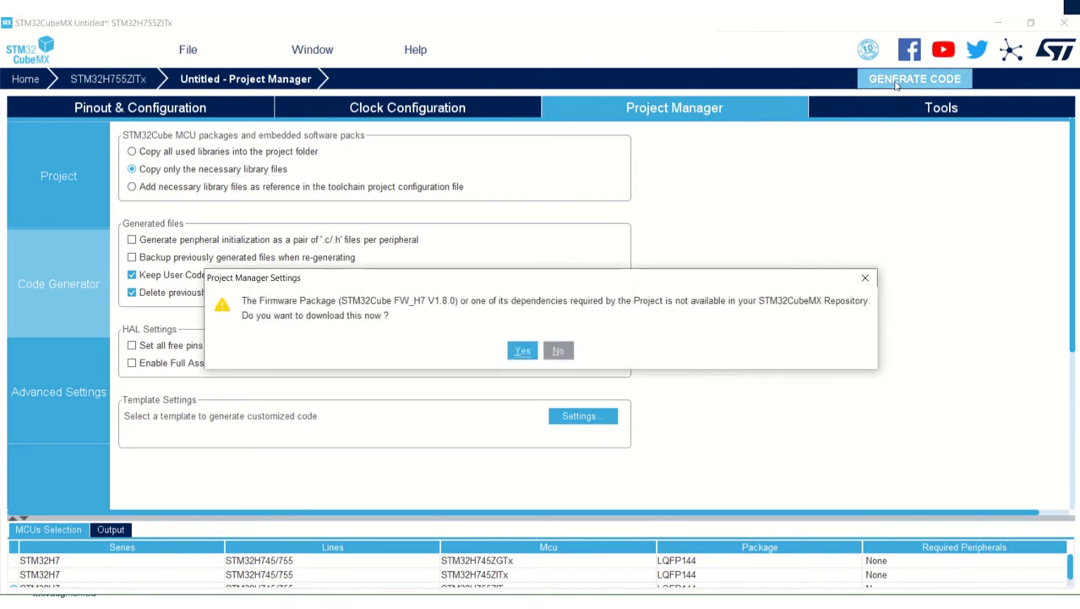
click(522, 359)
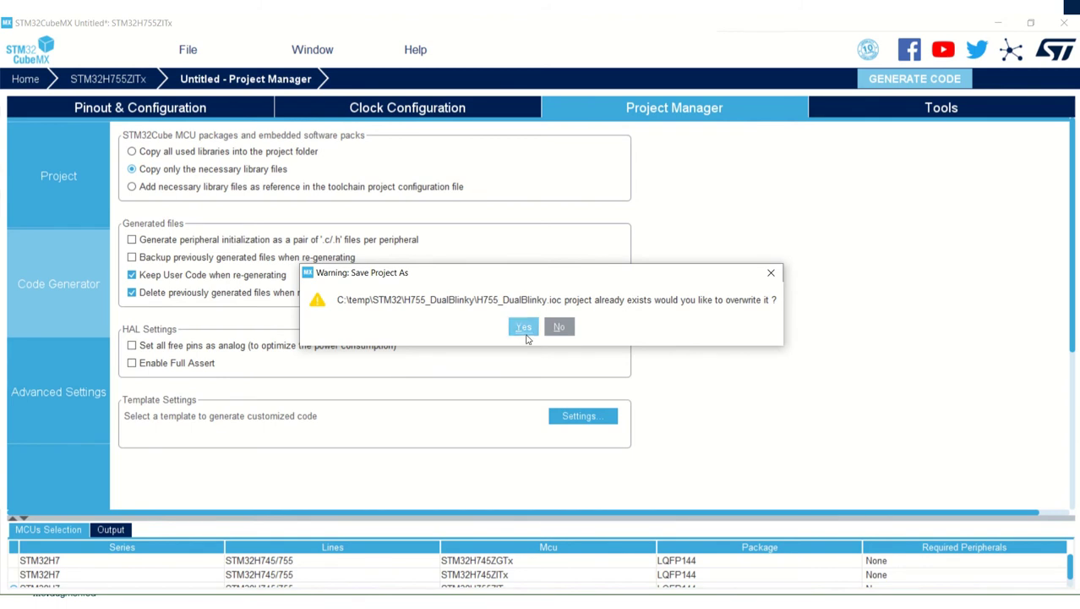
click(524, 331)
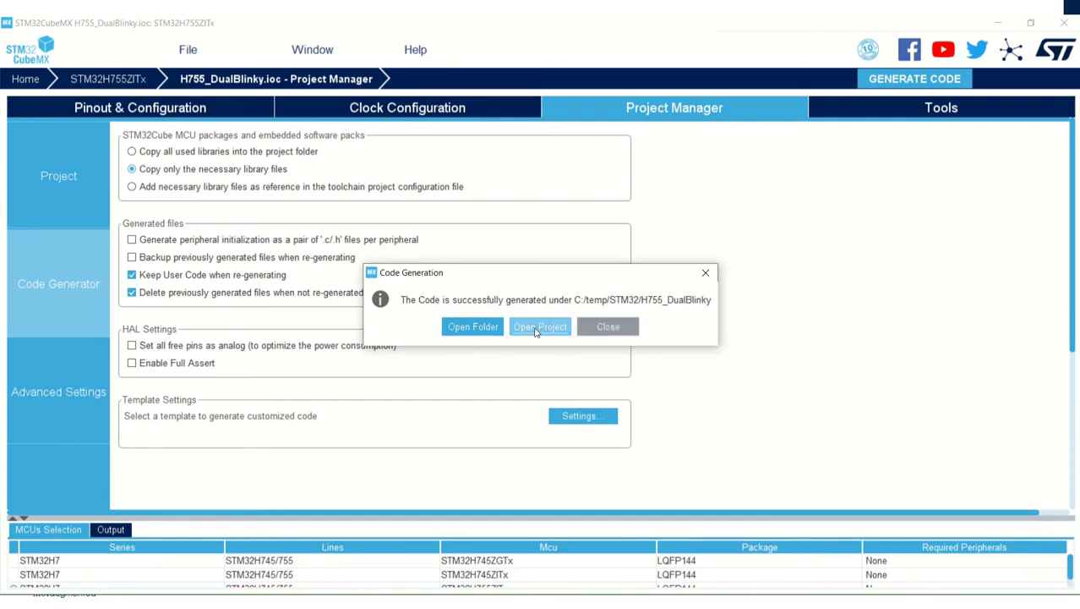
click(538, 327)
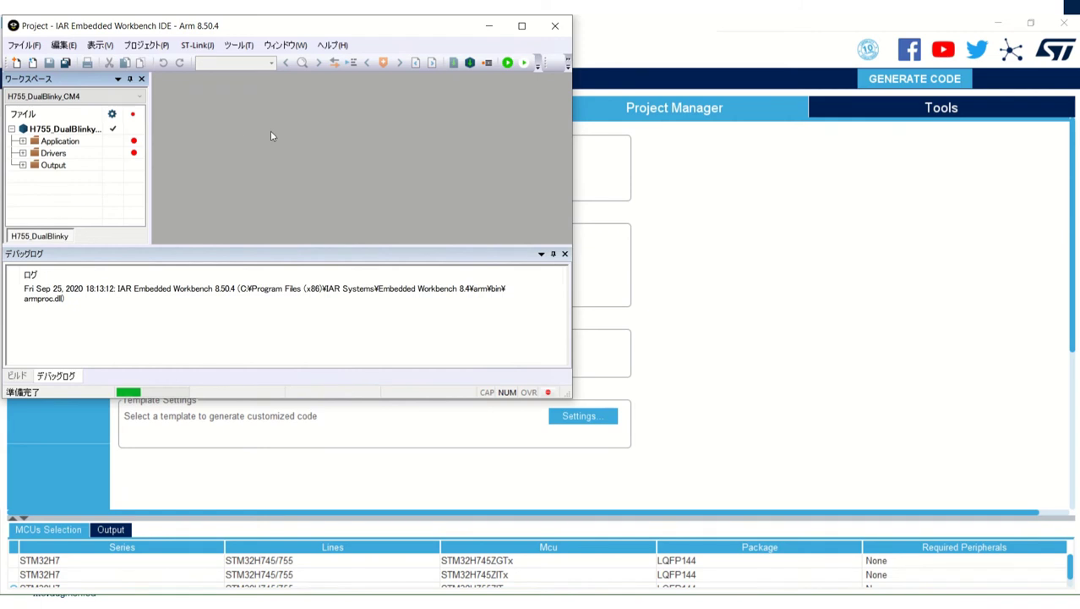
Rebuild all files of the H755_DualBlinky_CM7 configuration.
click(139, 97)
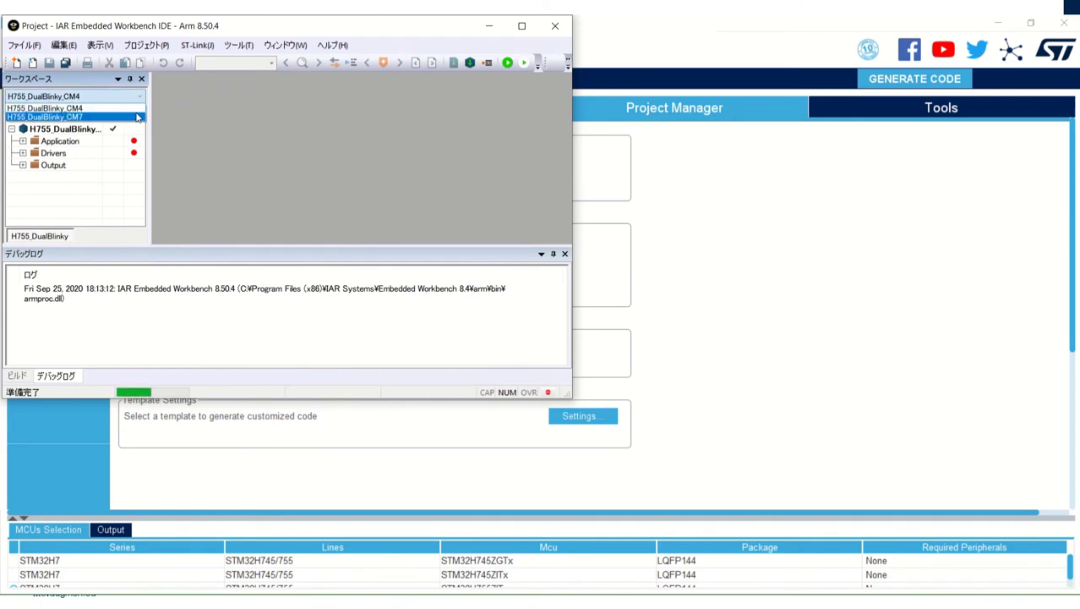
click(137, 116)
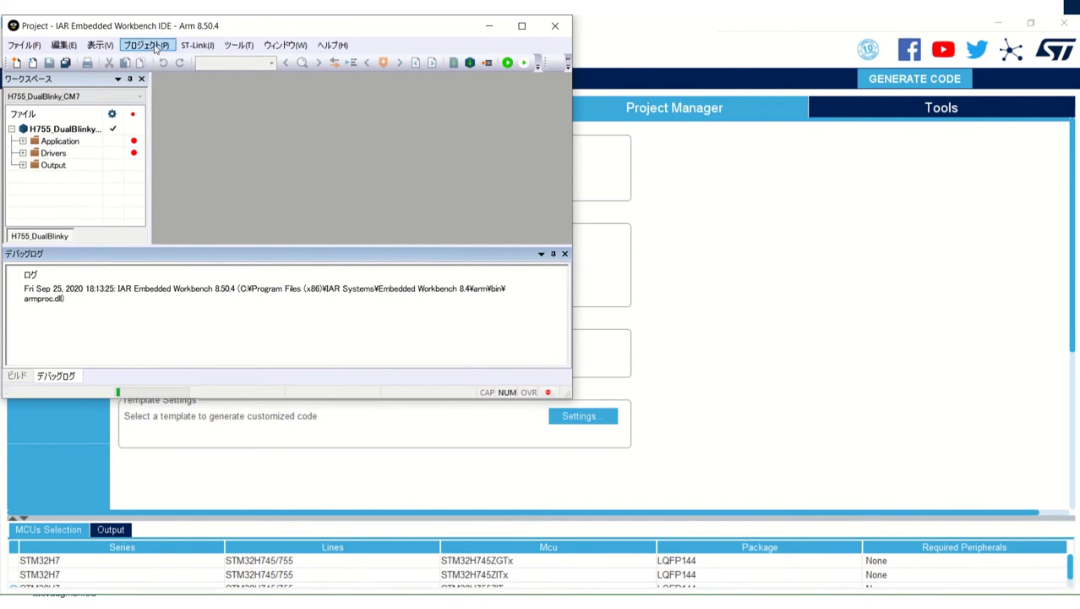
click(155, 47)
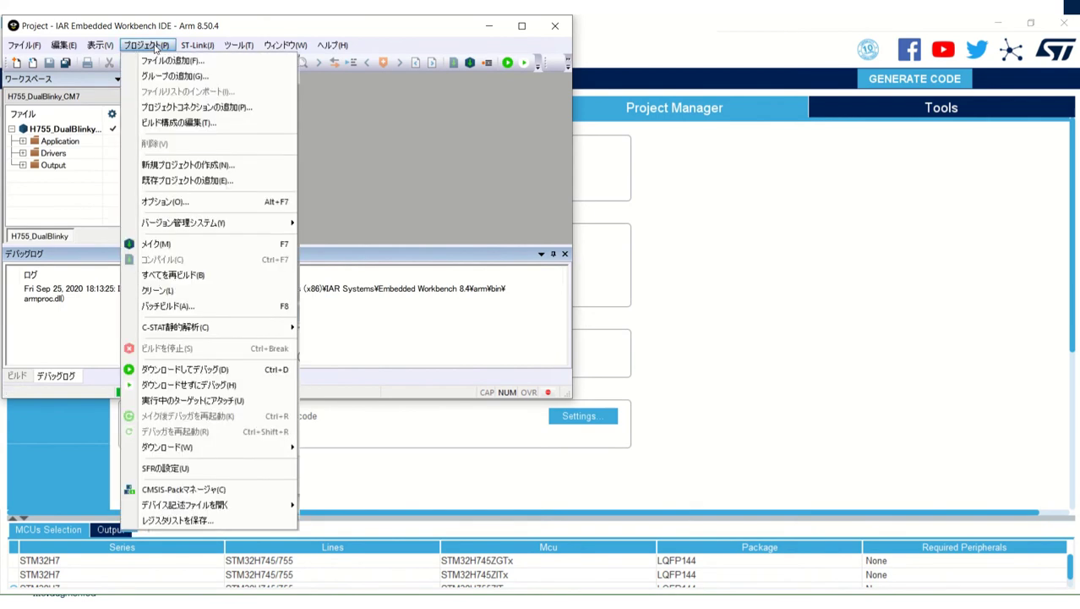
click(206, 276)
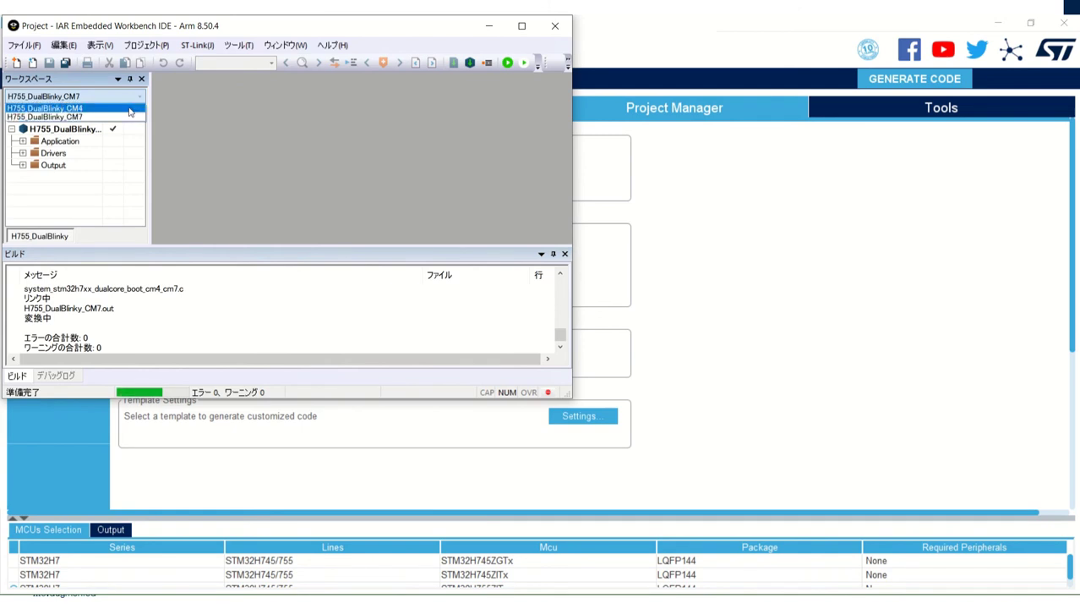
Rebuild all files of the H755_DualBlinky_CM4 configuration.
click(129, 109)
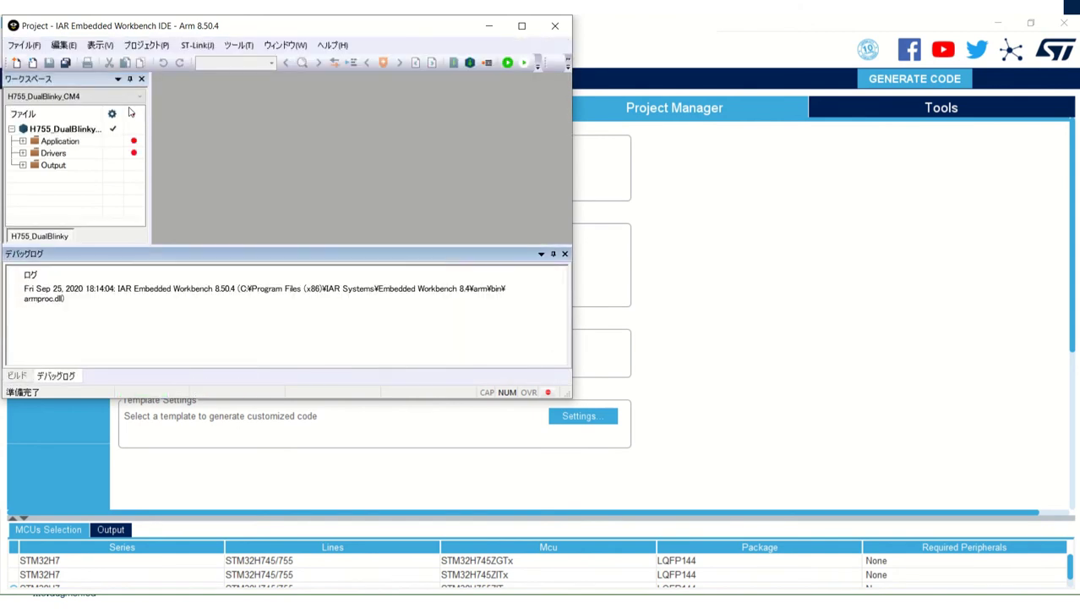
click(151, 48)
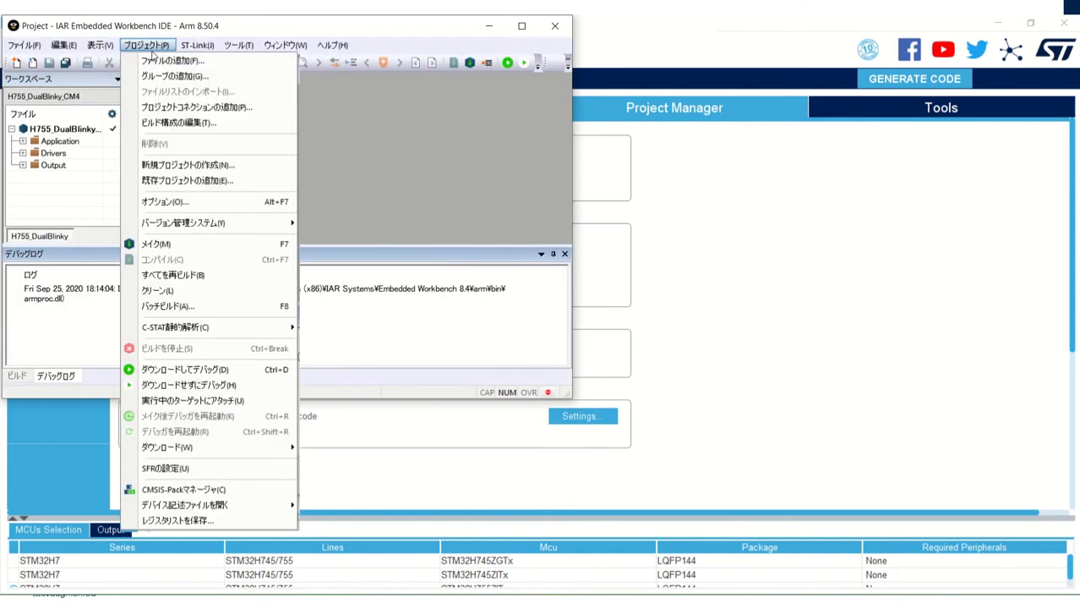
click(208, 275)
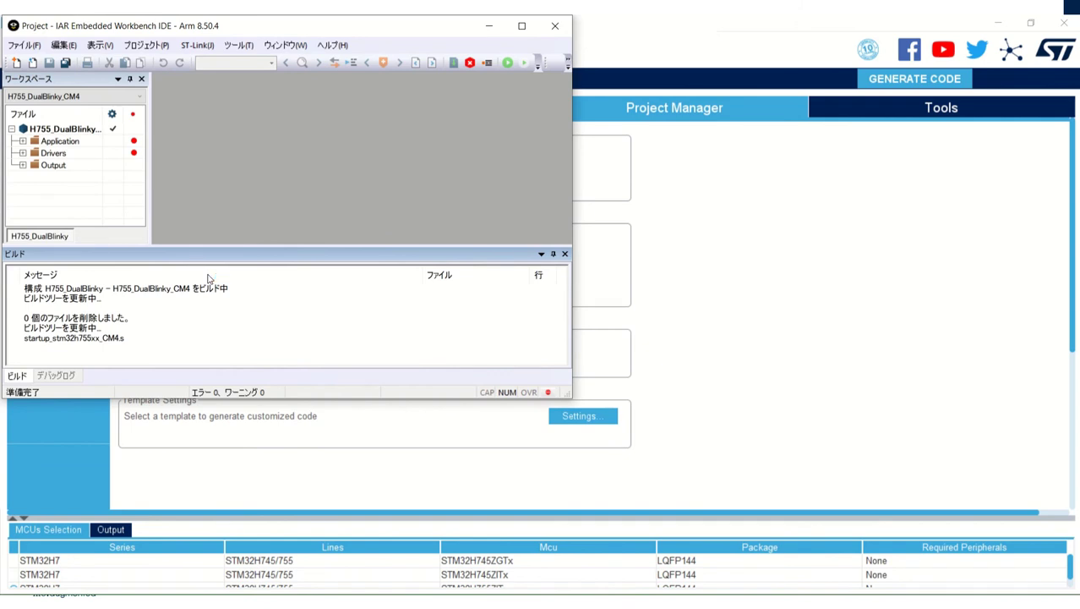